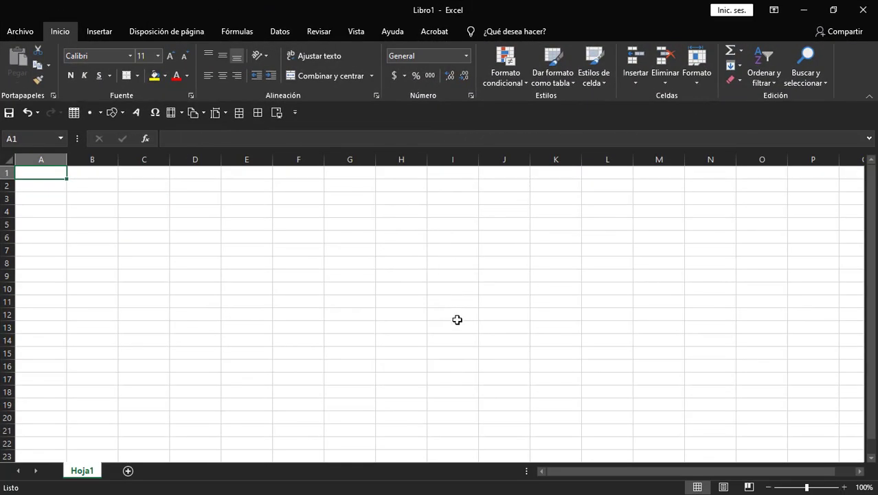
Step: Enter the values 45, 44, 55 and 66 across row 3 in cells B3 to E3
left_click(104, 198)
type("45")
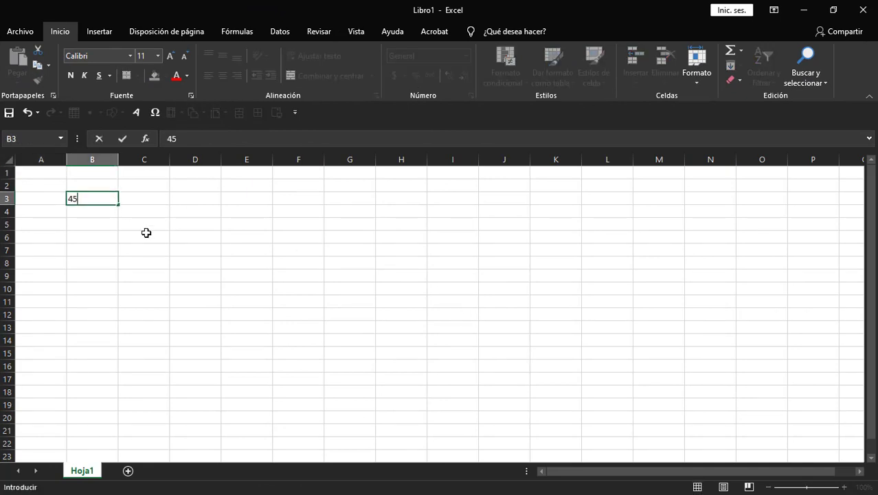
key("Tab")
type("44")
key("Tab")
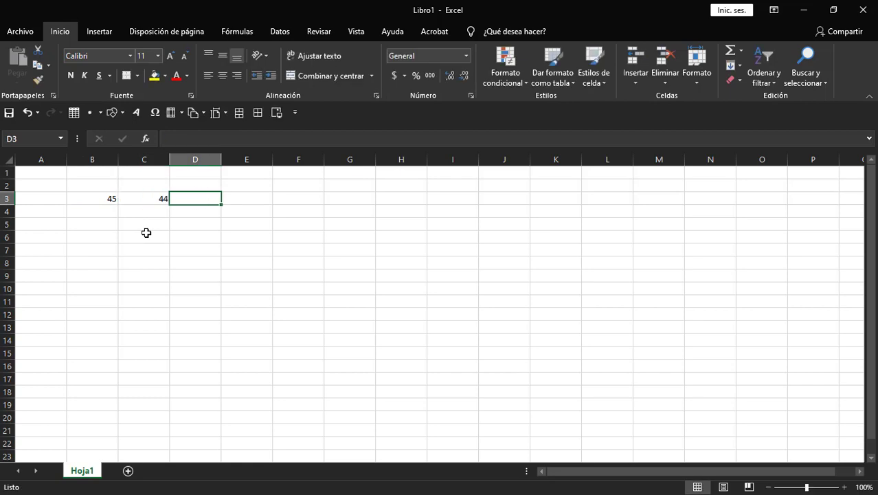
type("55")
key("Tab")
type("66")
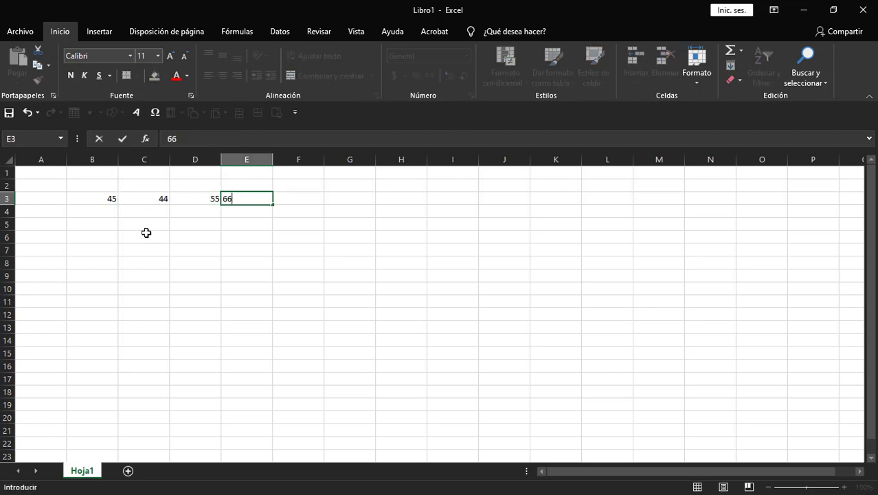
key("Tab")
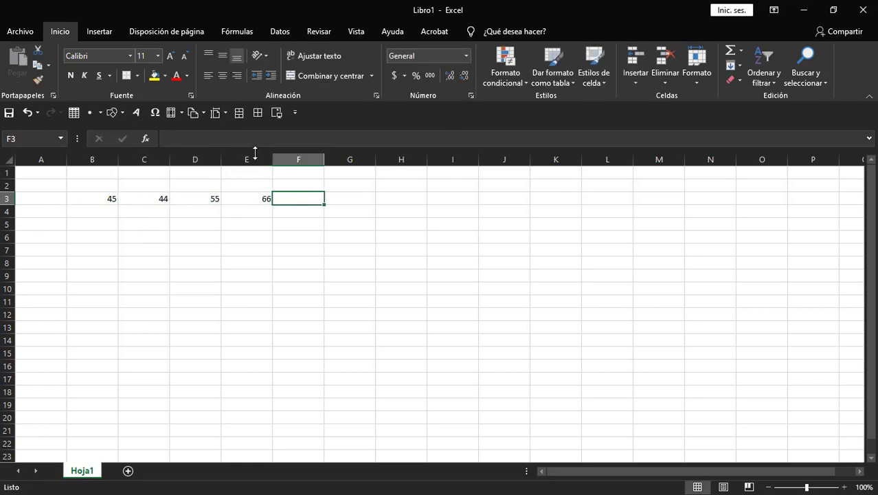
Step: Add up the four numbers of row 3 in cell F3 with the formula =SUMA(B3:E3)
double_click(292, 198)
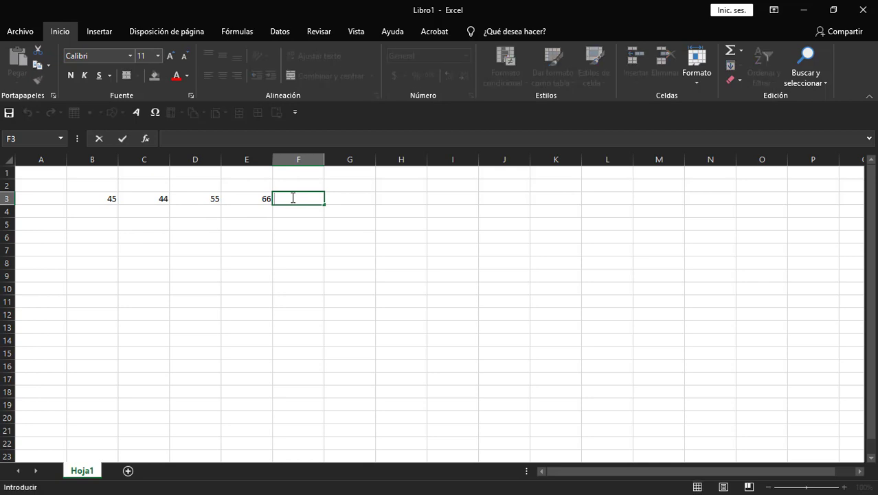
type("=")
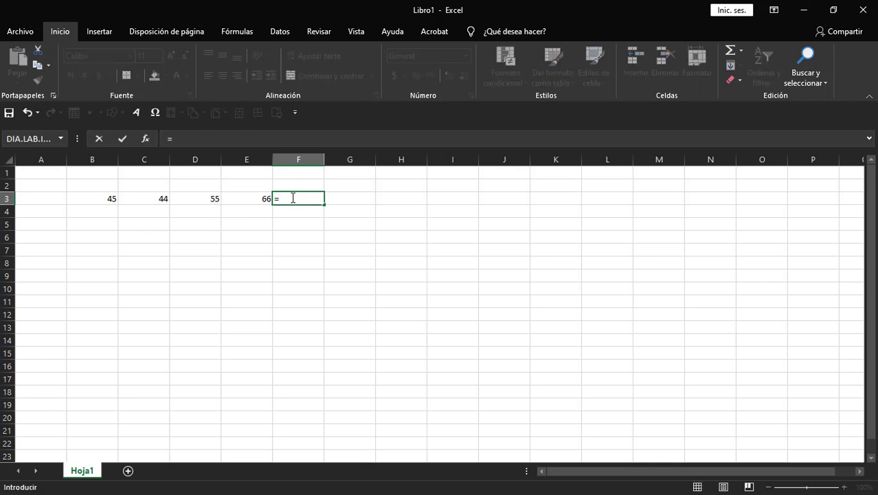
type("suma")
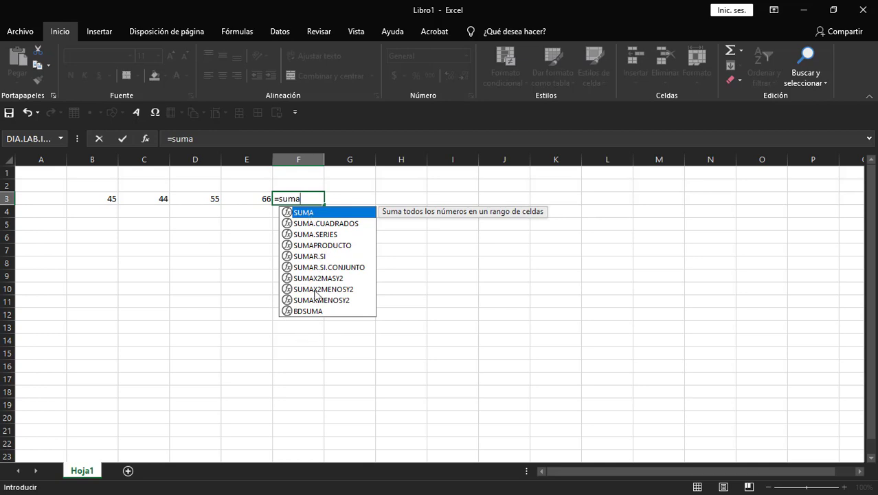
double_click(307, 216)
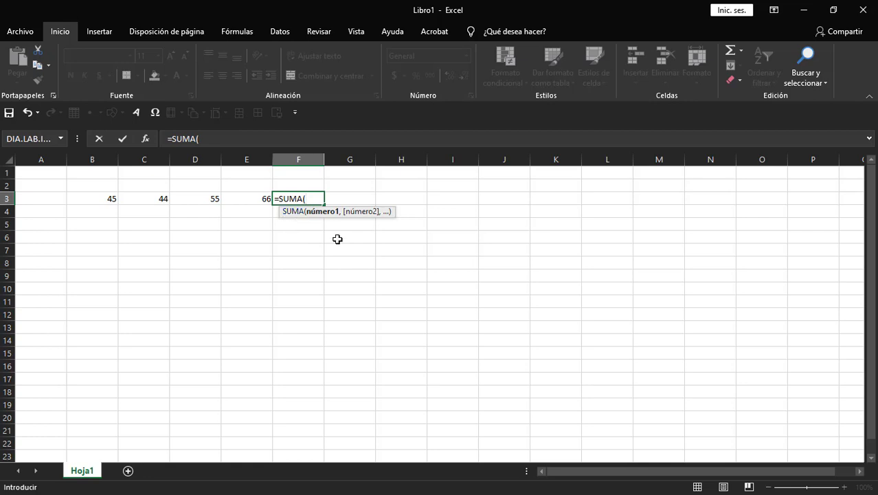
left_click(316, 198)
left_click(279, 199)
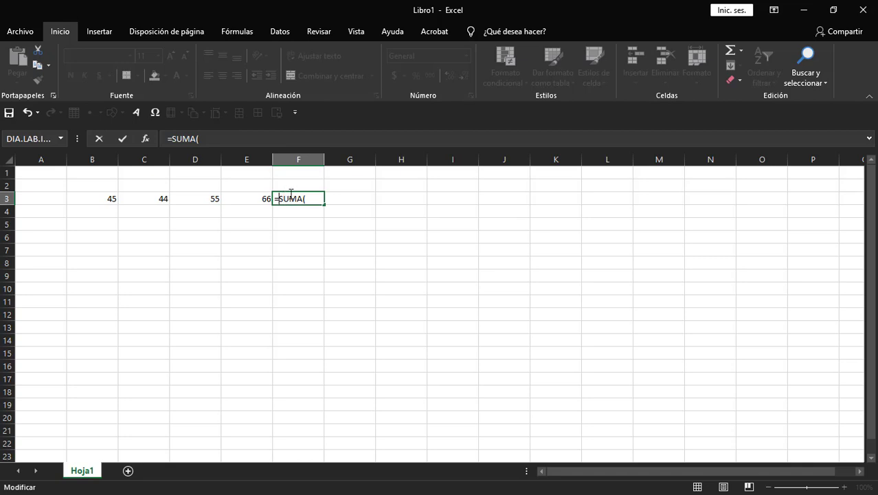
left_click_drag(303, 199, 286, 203)
left_click(306, 199)
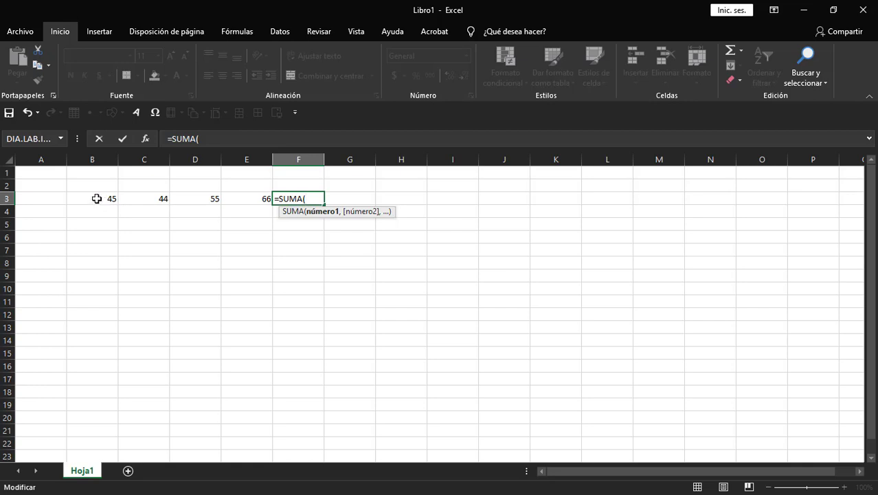
left_click_drag(96, 199, 234, 199)
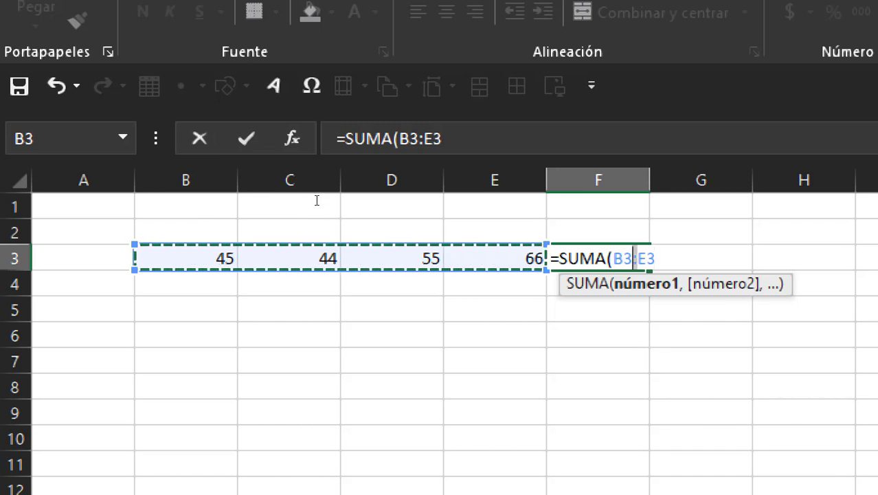
key("F2")
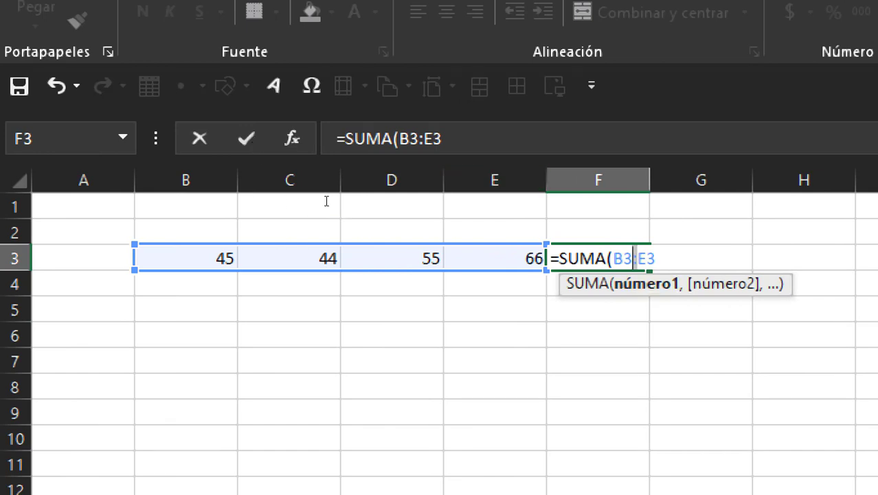
key("Right")
key("Right")
type(")")
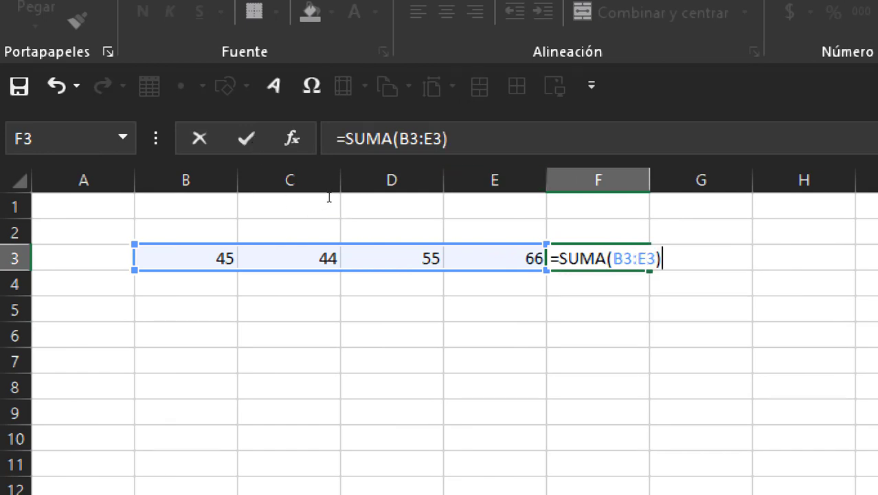
key("Return")
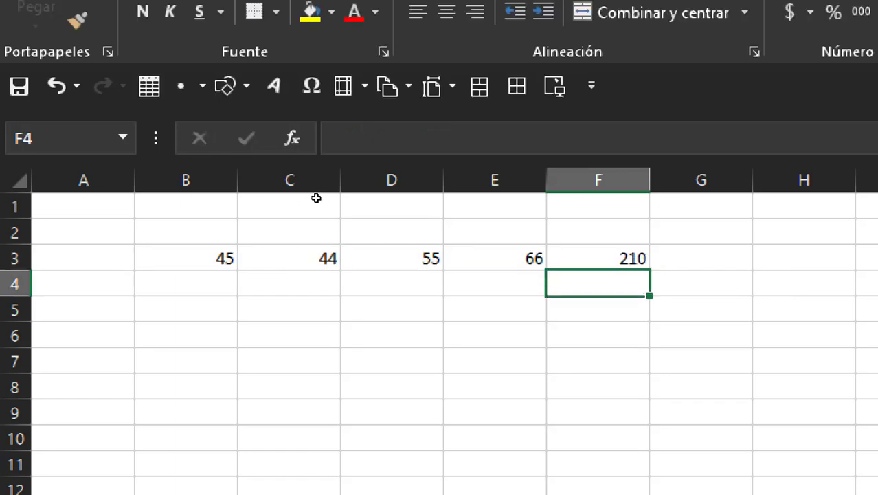
Step: Examine the equals sign, function name and argument range of the formula in F3, and consult the Funciones Básicas PDF in Adobe Acrobat
key("Up")
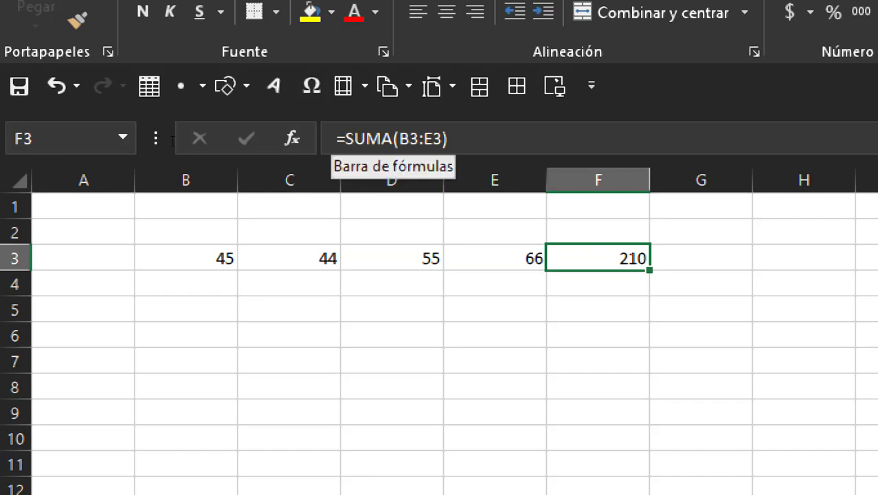
key("F2")
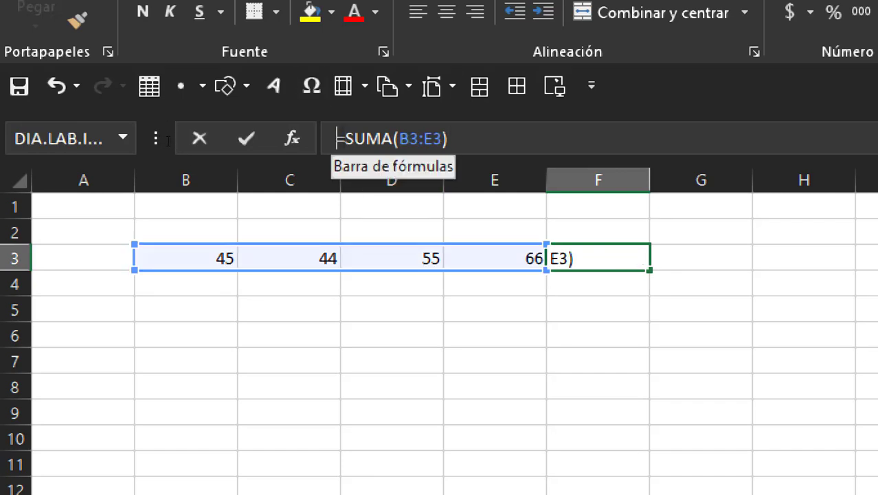
key("Home")
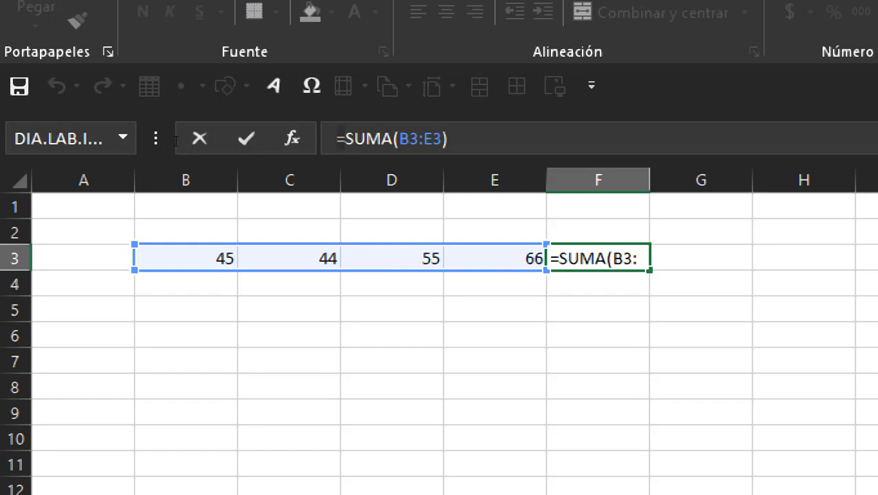
key("Right")
key("Right")
key("Right")
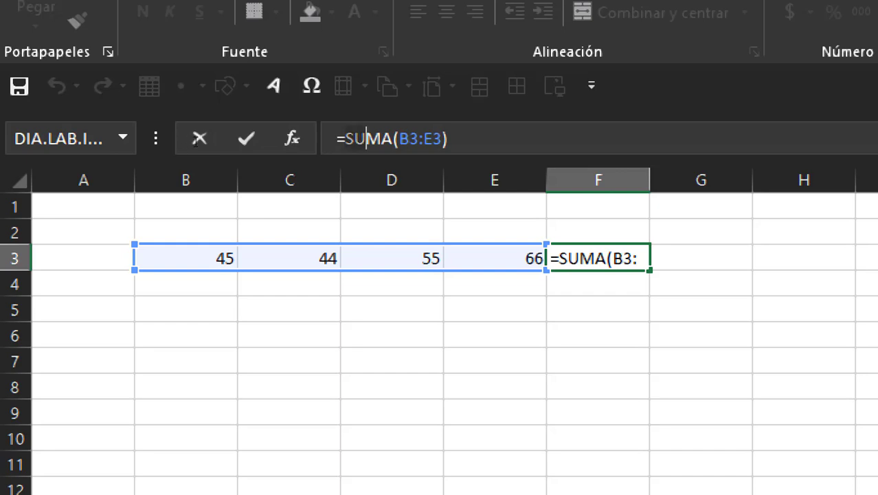
key("Right")
key("Right")
key("Right")
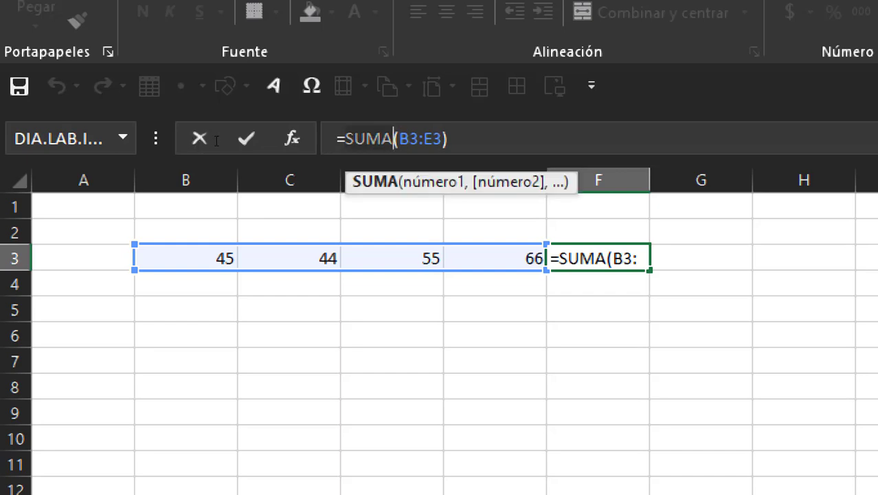
key("Right")
key("Right")
key("Right")
key("Right")
key("Right")
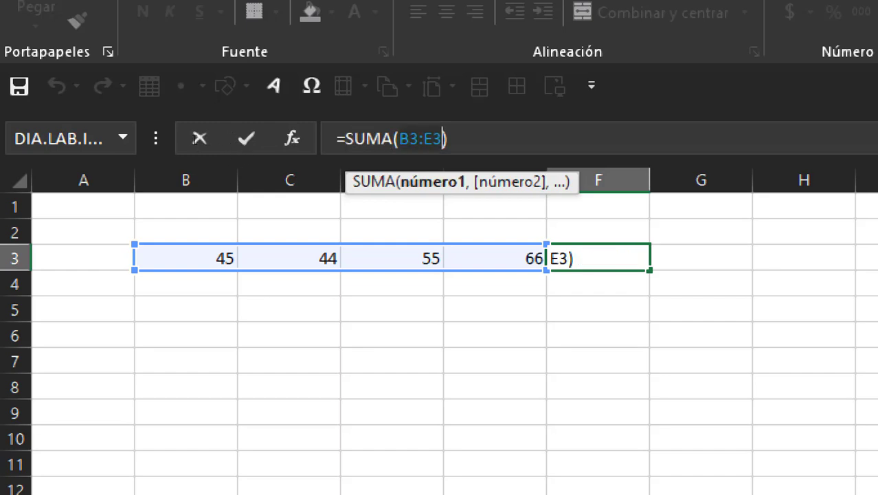
key("Right")
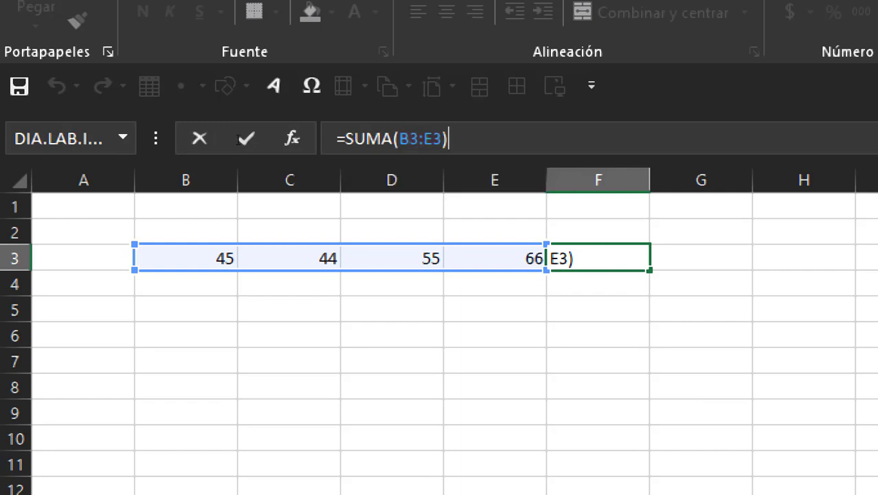
key("Return")
key("alt+Tab")
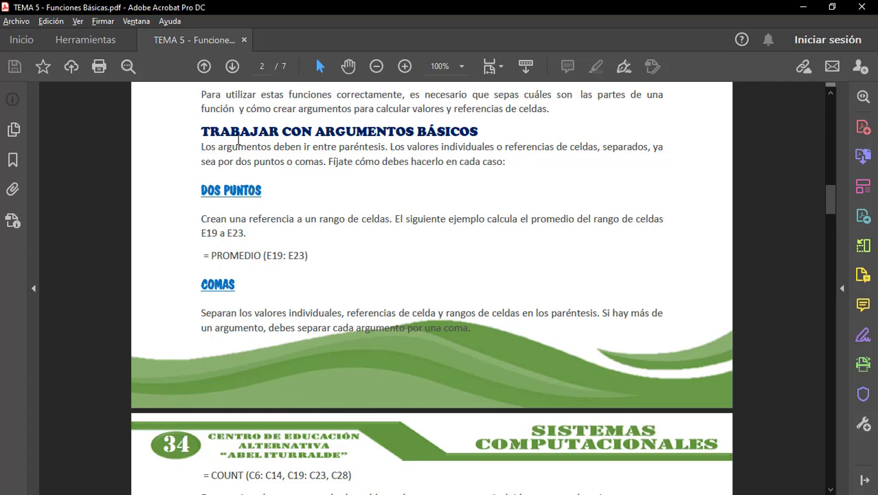
key("alt+Tab")
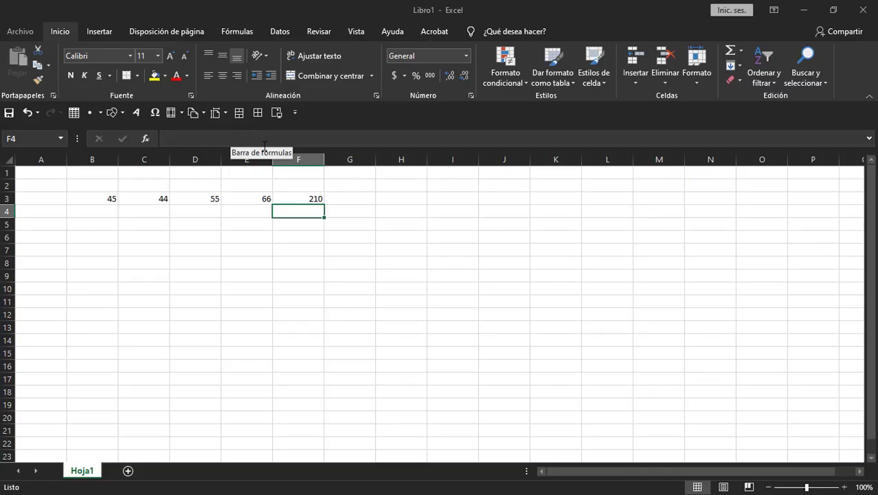
Step: Add the headings "suma" in cell F2 and "promedio" in cell G2
left_click(338, 199)
left_click(302, 186)
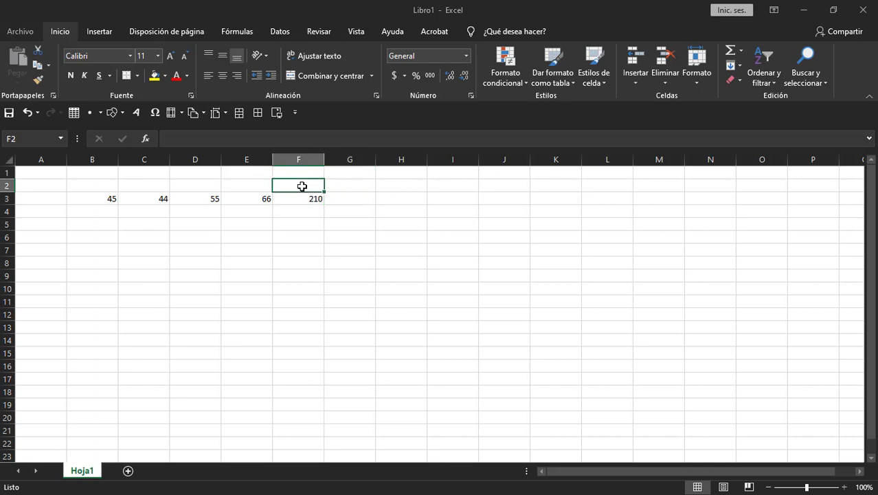
type("suma")
key("Tab")
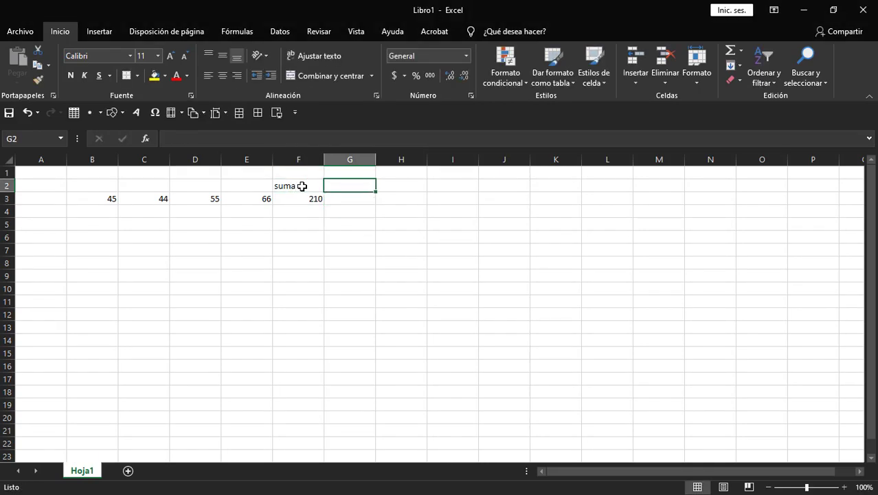
type("promedio")
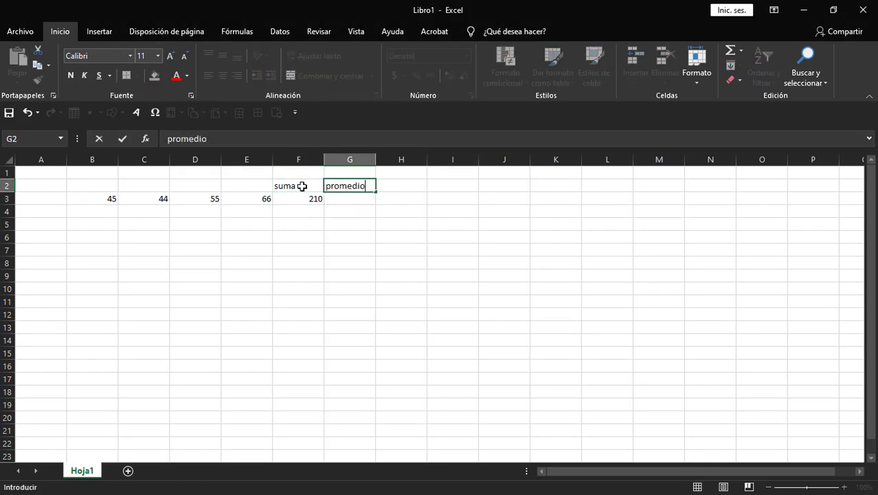
key("Return")
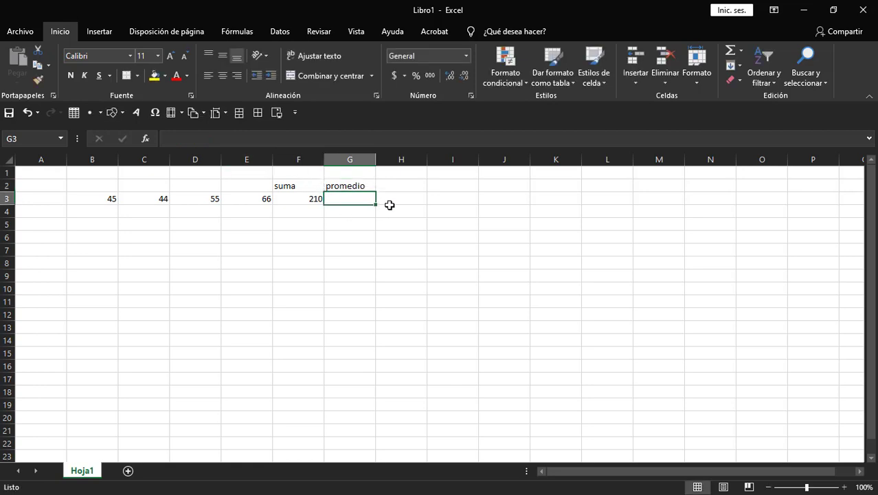
Step: Calculate the average of the four numbers in cell G3 with the formula =PROMEDIO(B3:E3)
type("=")
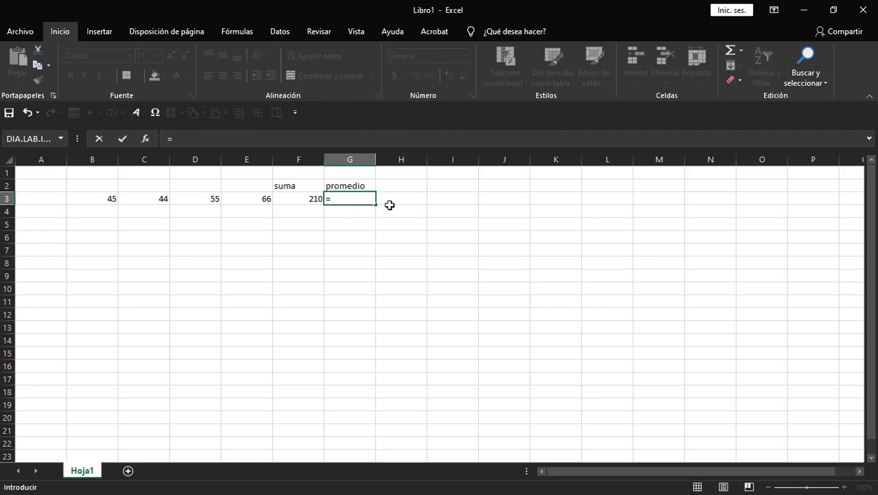
type("pro")
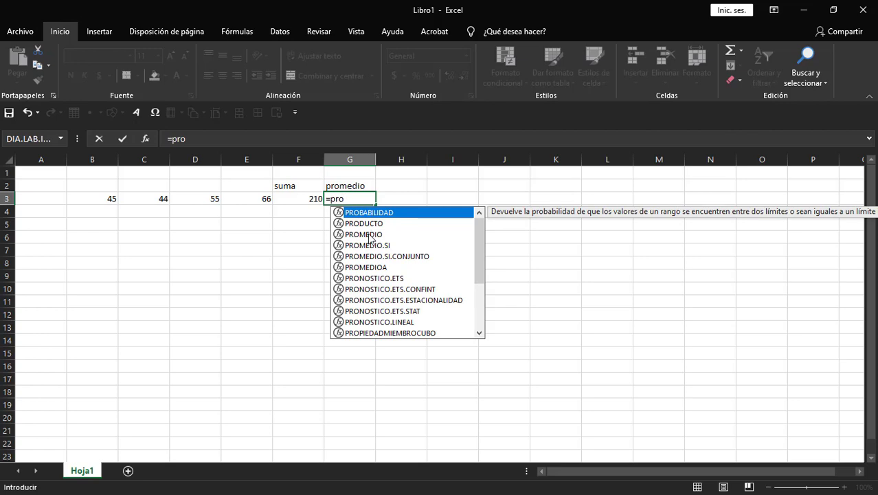
left_click(369, 235)
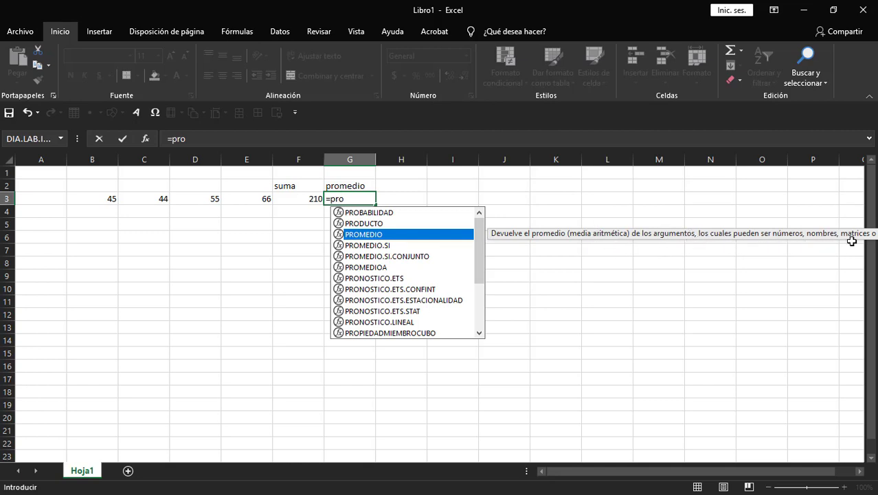
double_click(364, 237)
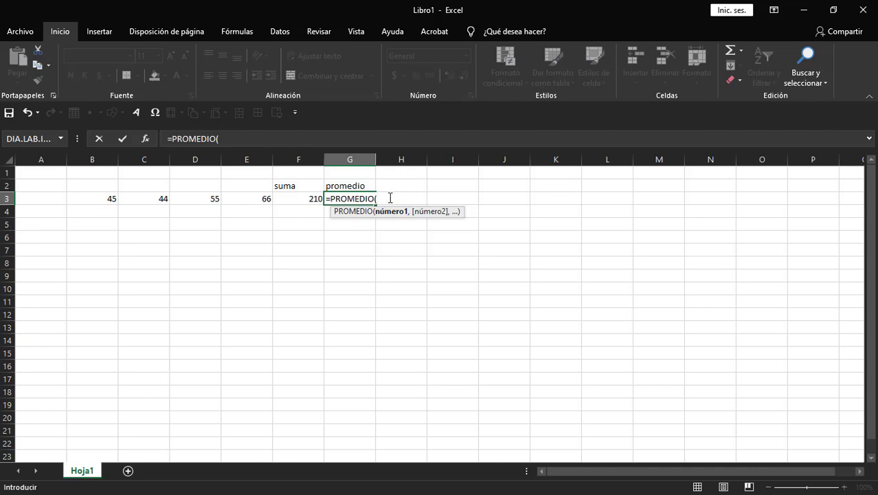
left_click(380, 198)
left_click_drag(107, 197, 232, 197)
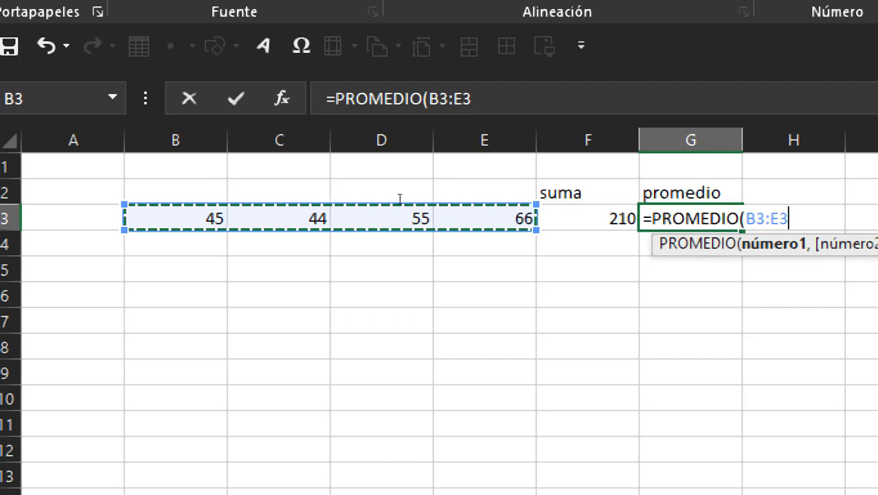
type(")")
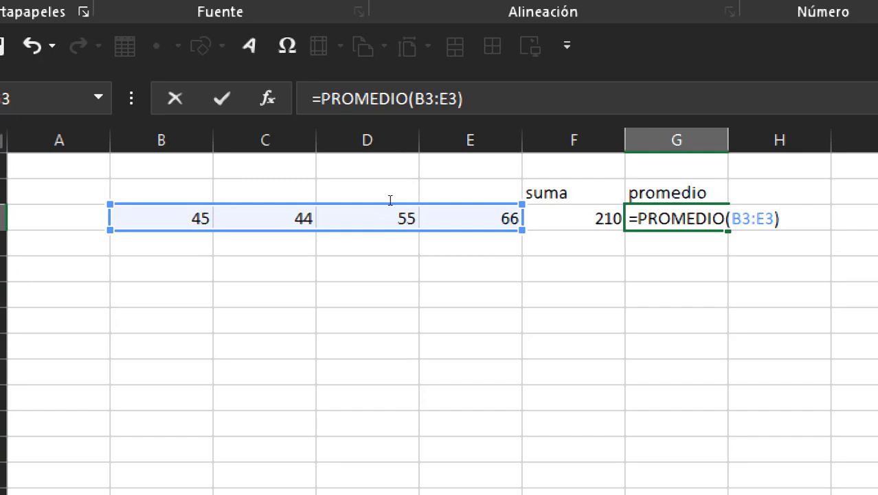
left_click(389, 202)
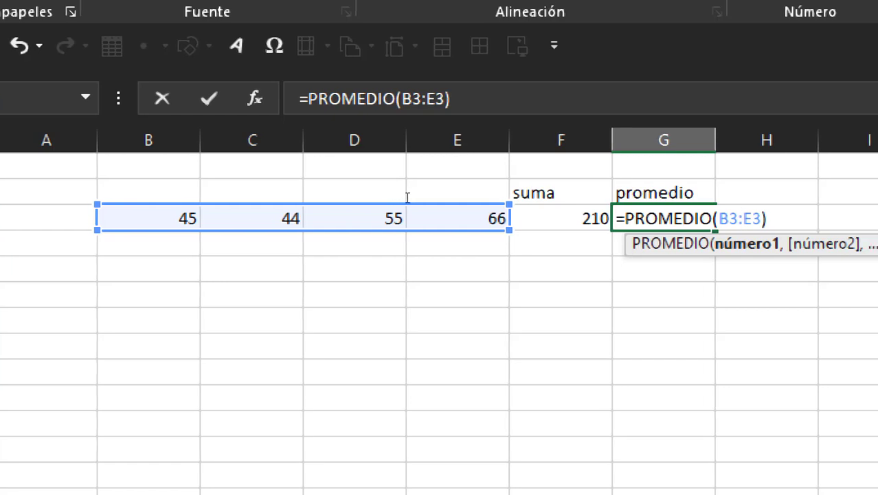
key("Return")
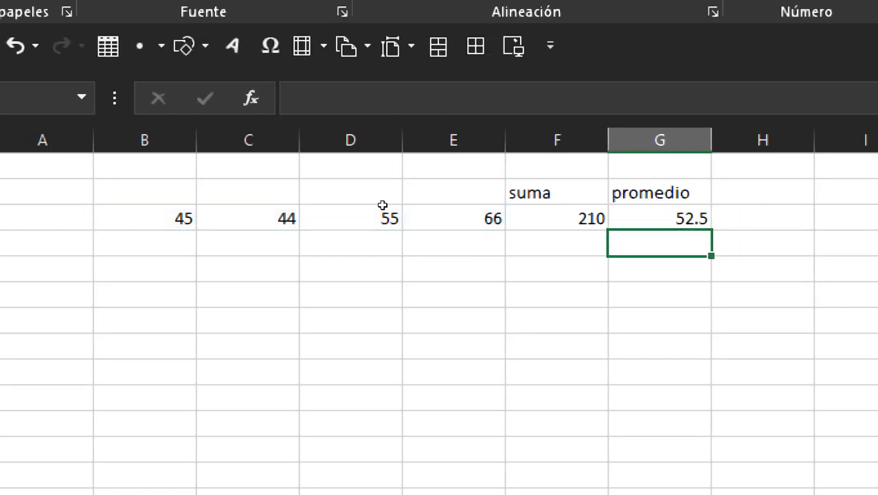
Step: Examine the range argument of the PROMEDIO formula in G3 and the row 3 numbers it covers in B3:E3
key("Up")
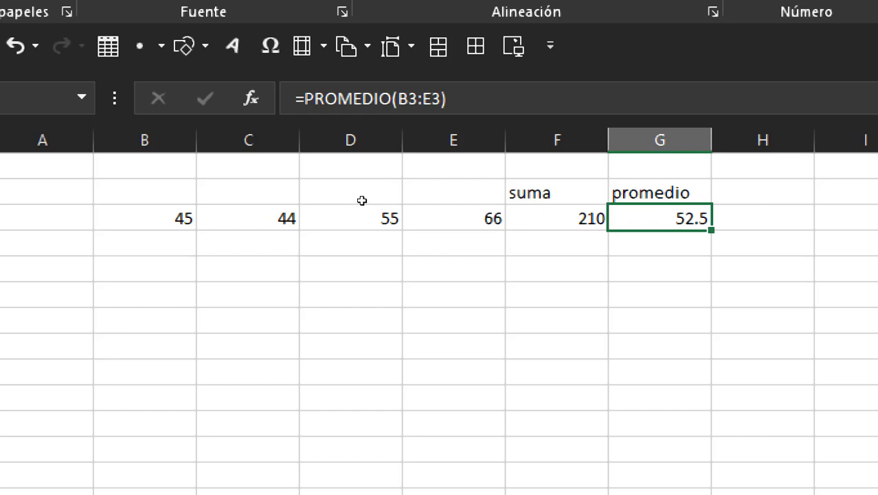
key("Right")
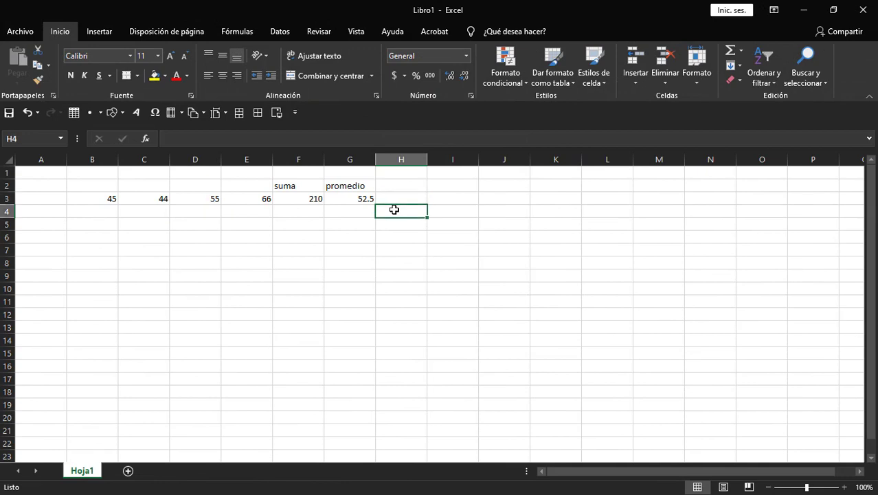
left_click(365, 197)
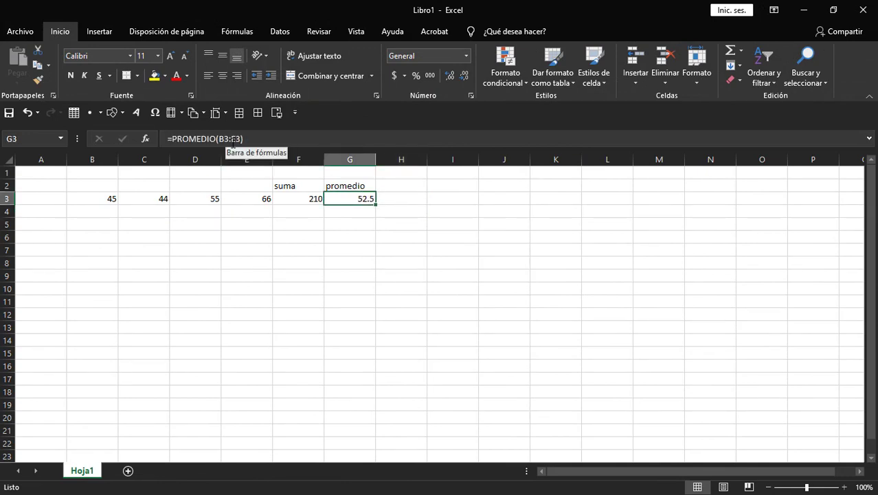
left_click(232, 140)
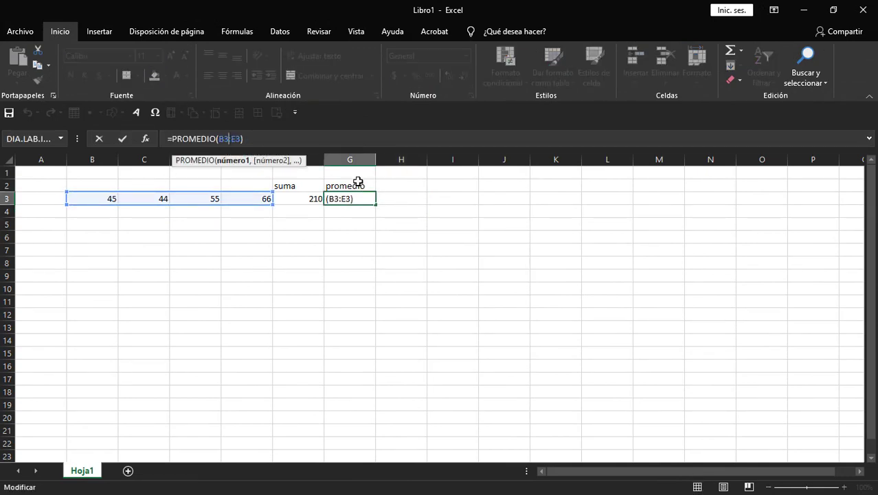
key("Return")
key("Up")
key("Right")
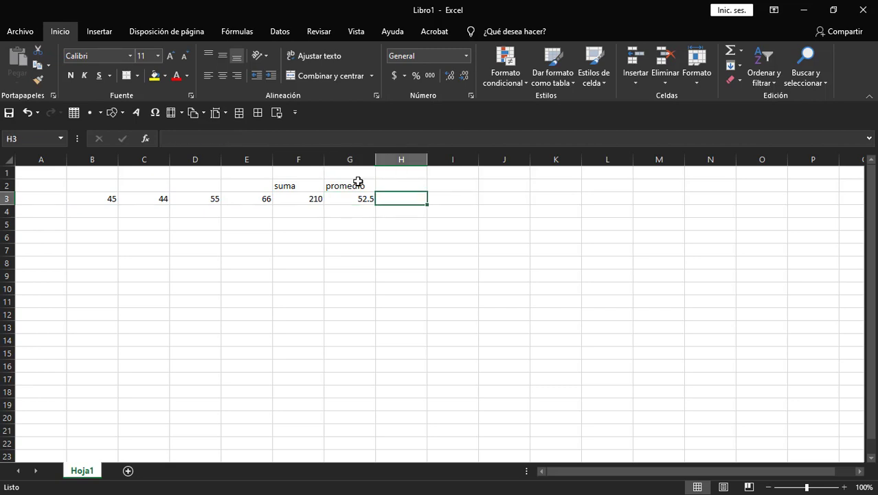
left_click(278, 147)
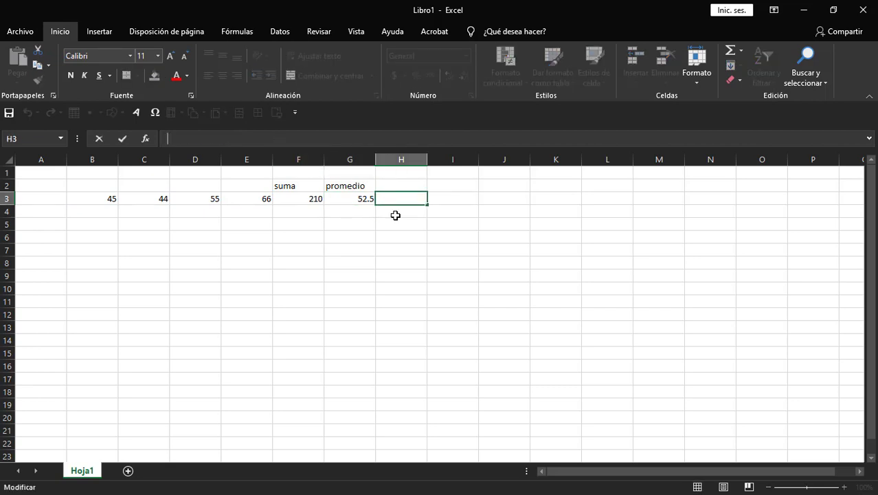
key("Escape")
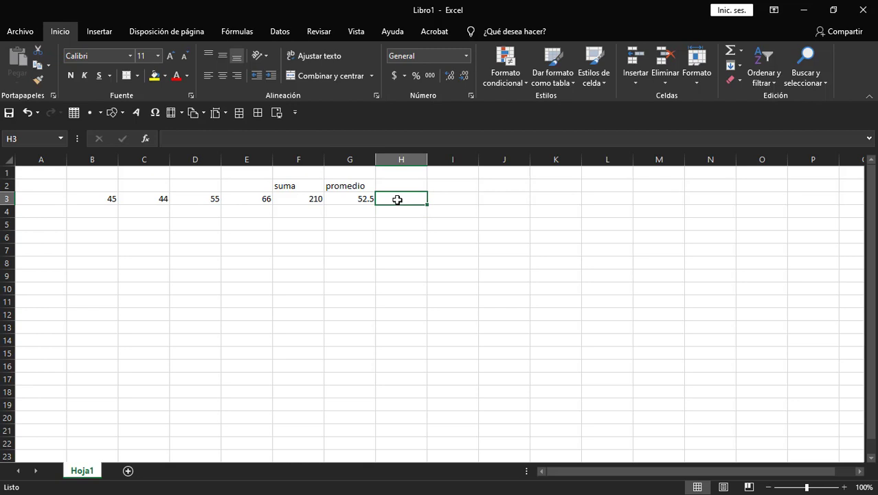
left_click_drag(98, 198, 245, 199)
Step: Enter the number 45 in the non-adjacent cells A5, C5 and E5
left_click(51, 227)
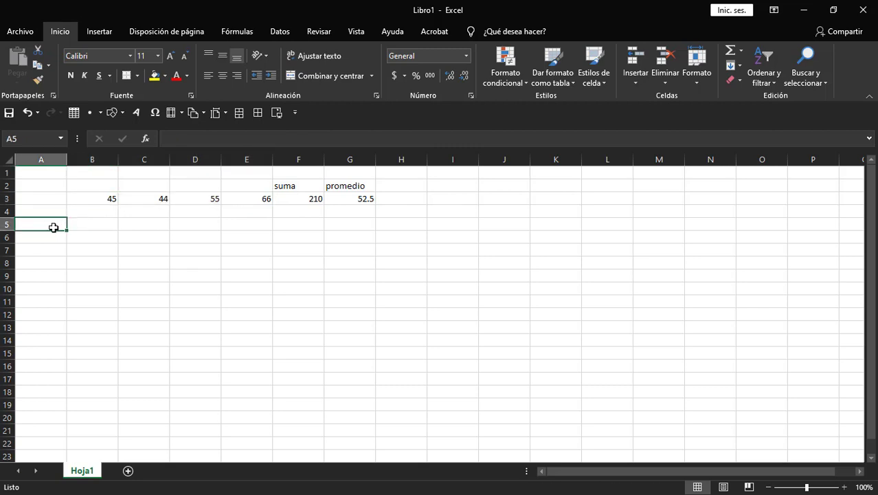
type("4")
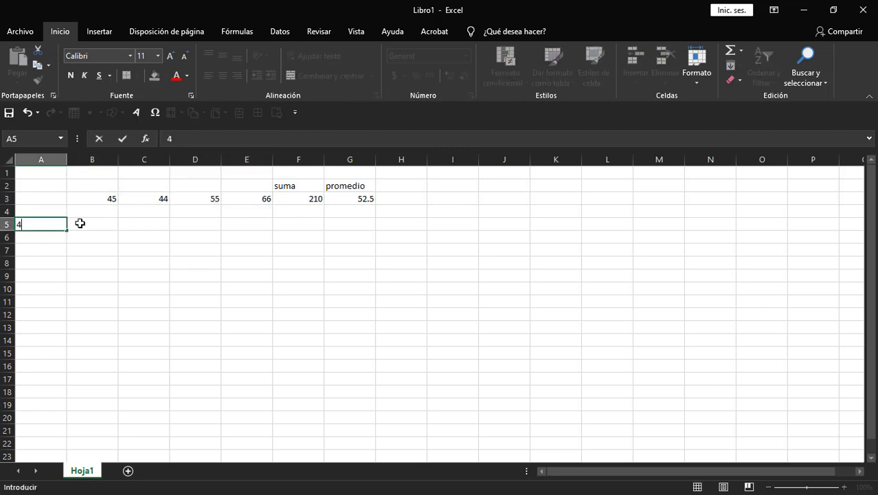
type("5")
left_click(125, 224)
type("45")
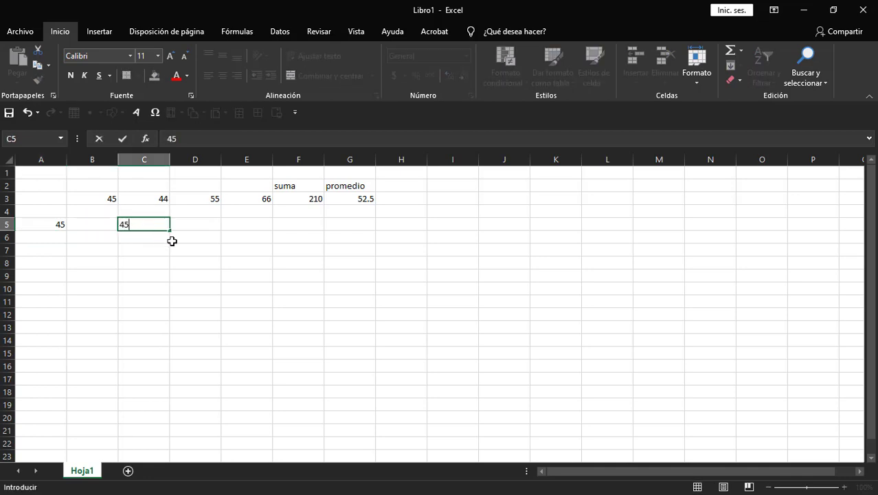
left_click(246, 225)
type("45")
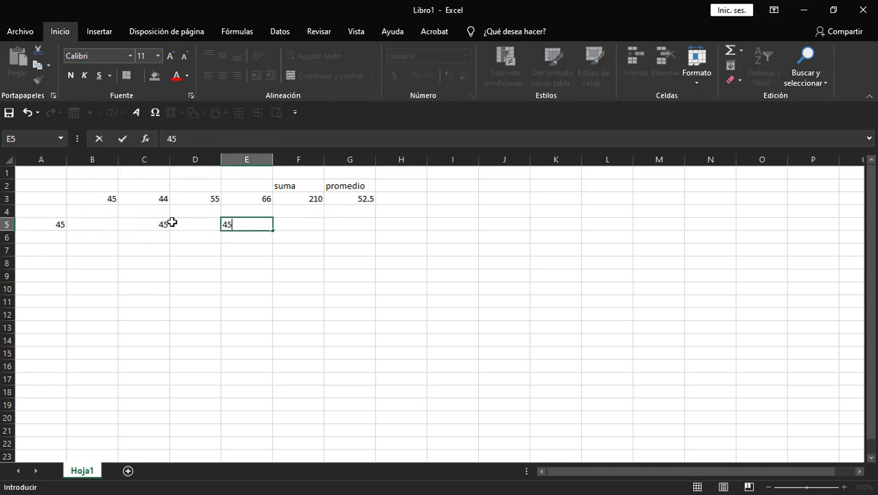
left_click(203, 252)
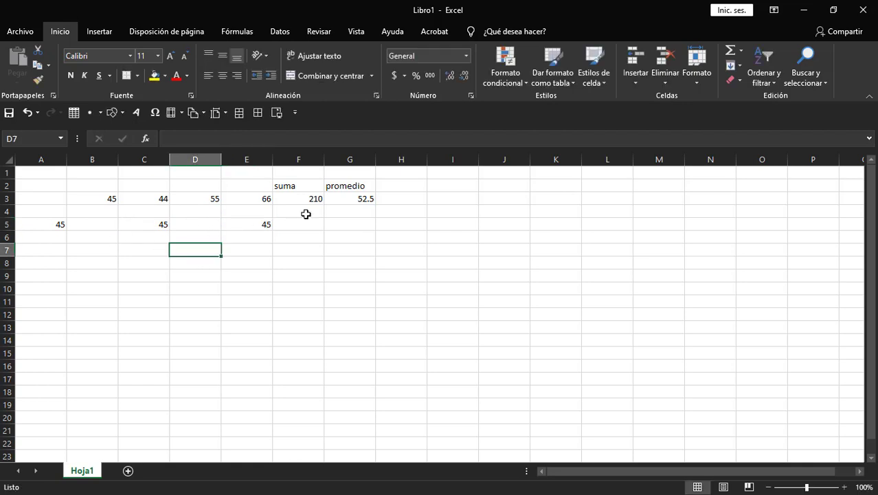
Step: Count the numeric cells among A5, C5 and E5 in cell H3 with the formula =CONTAR(A5,C5,E5)
left_click(399, 226)
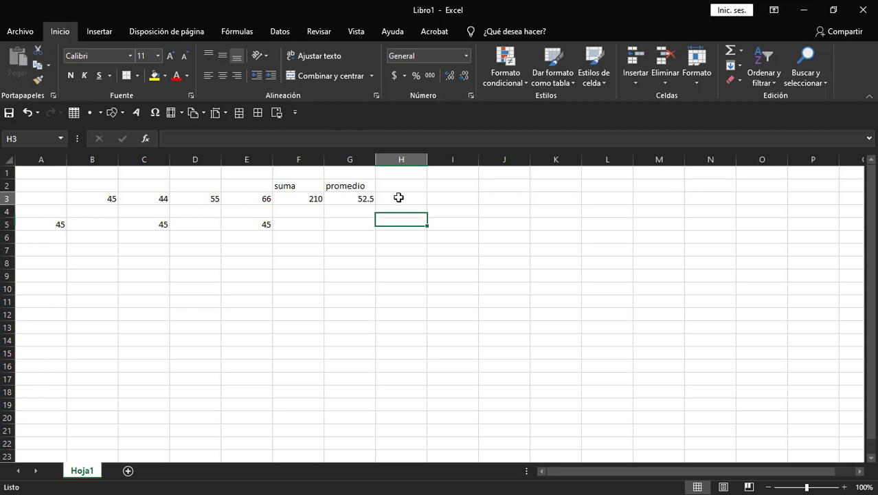
left_click(398, 197)
type("=conta")
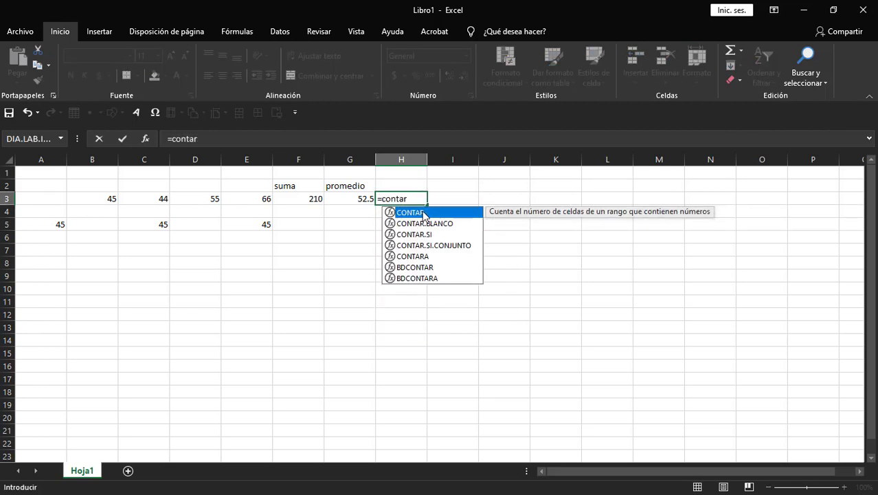
type("r")
double_click(423, 214)
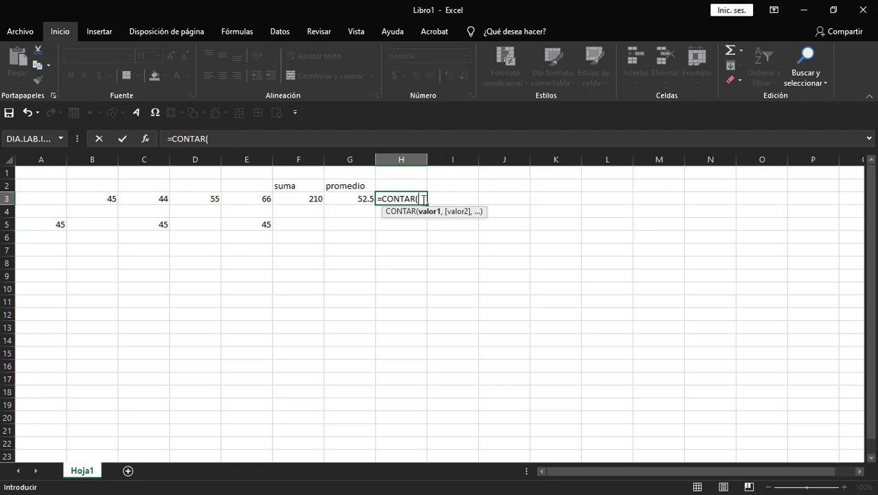
left_click(47, 225)
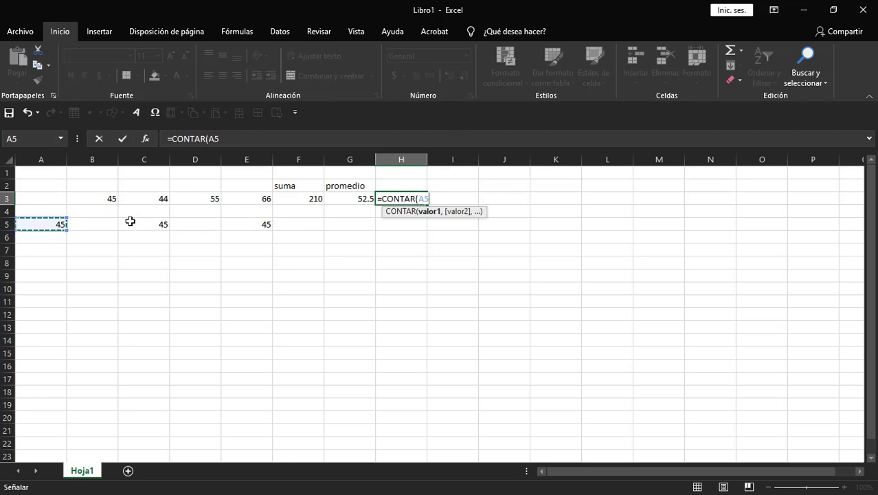
type(",")
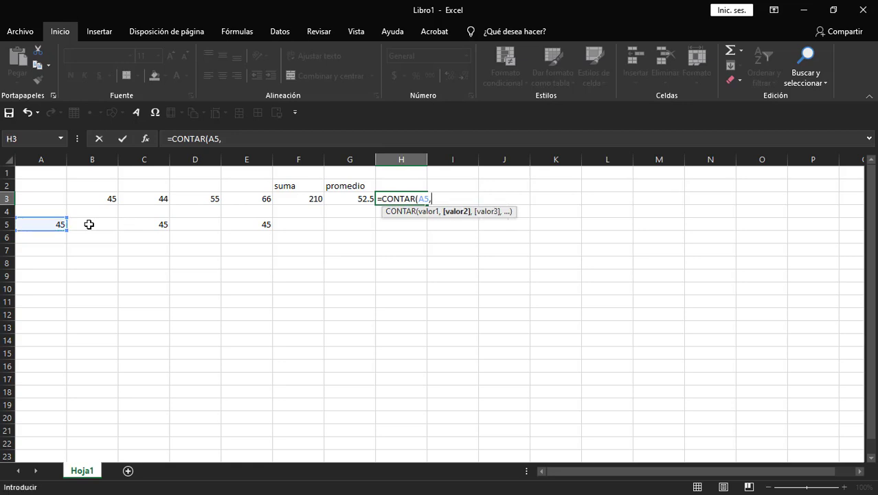
left_click(155, 224)
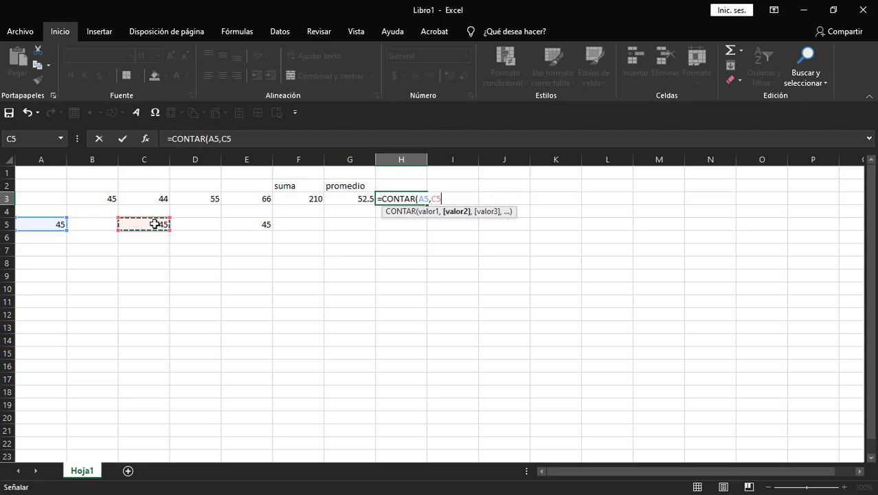
type(",")
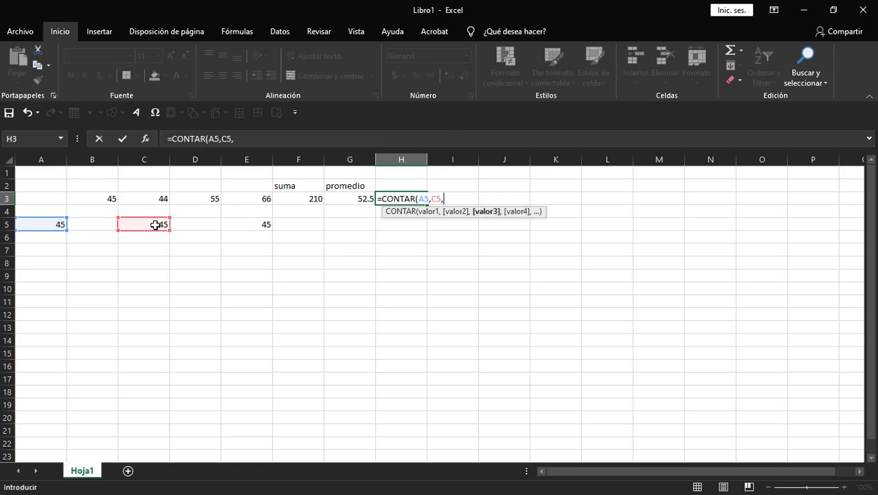
left_click(248, 222)
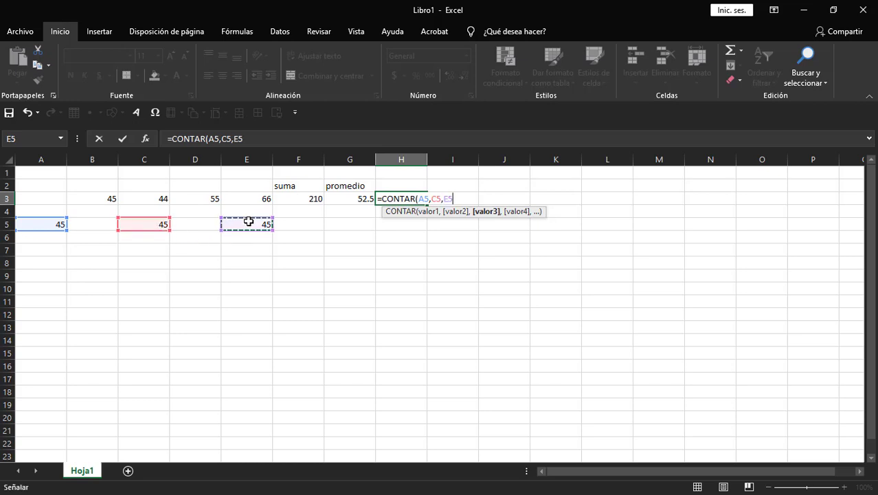
type(")")
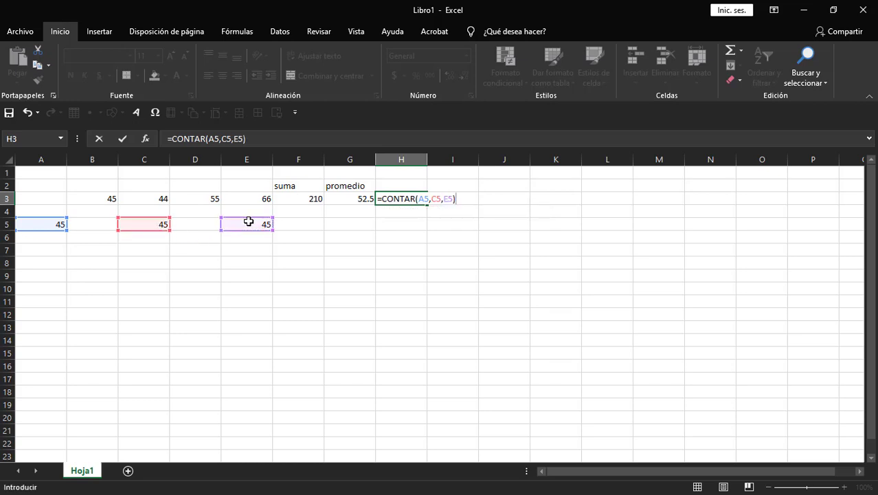
left_click(458, 198)
key("Return")
Step: Clear the number in cell C5 and check the separate cell arguments of the CONTAR formula in H3
left_click(412, 198)
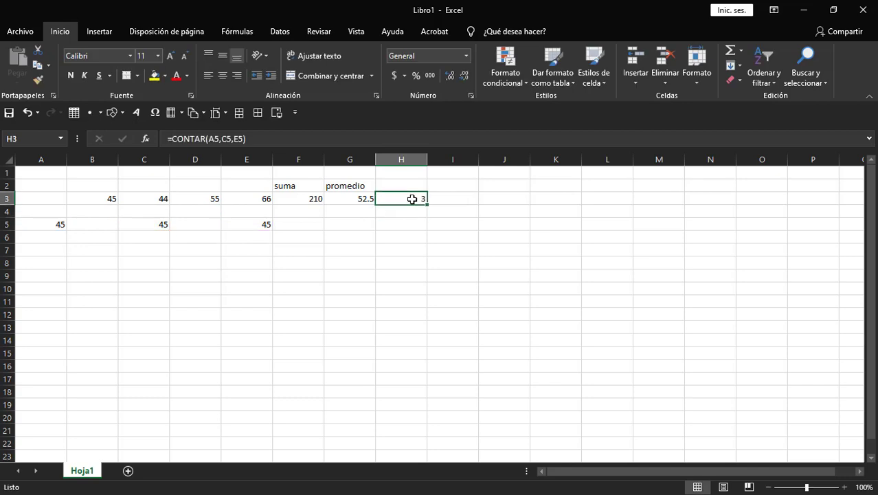
left_click(160, 225)
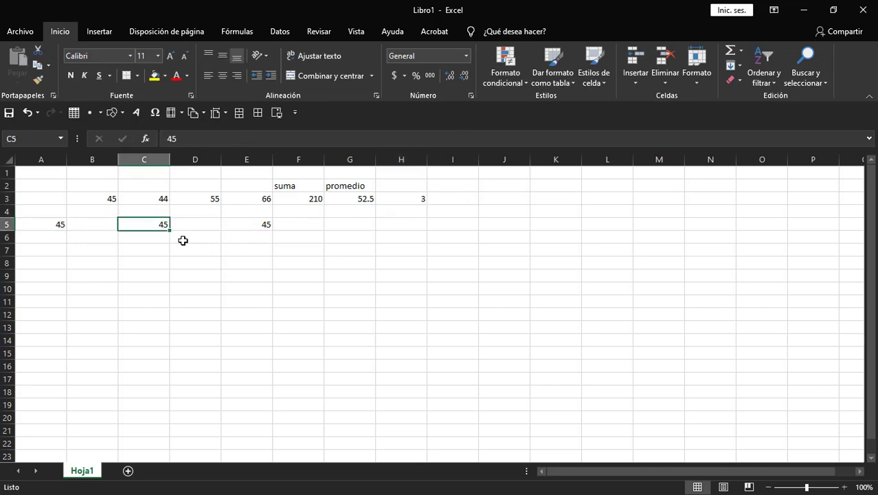
key("Delete")
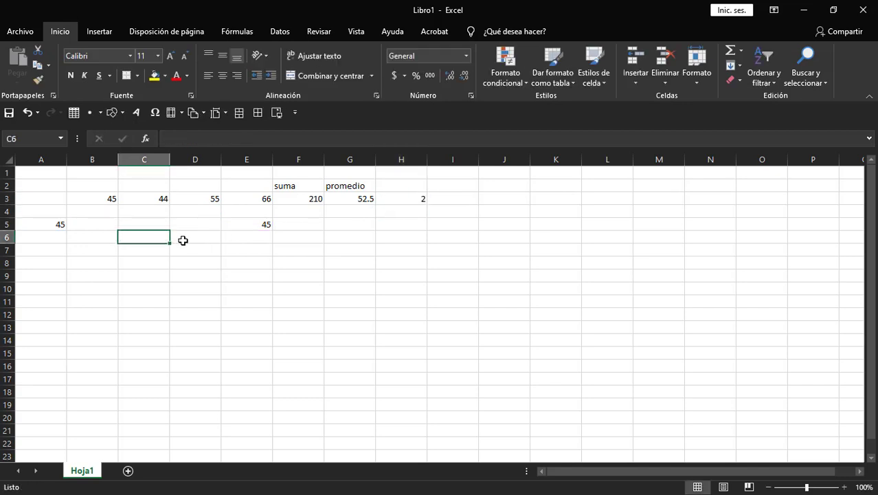
left_click(413, 203)
left_click(217, 140)
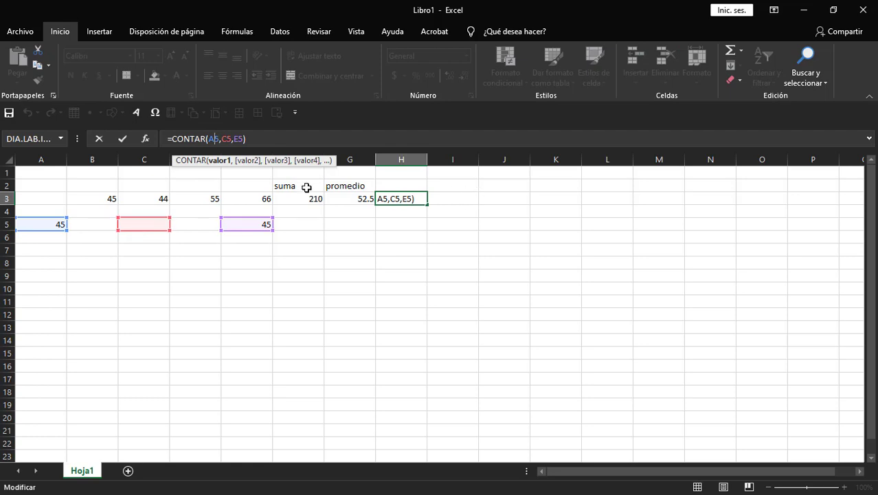
key("ctrl+Return")
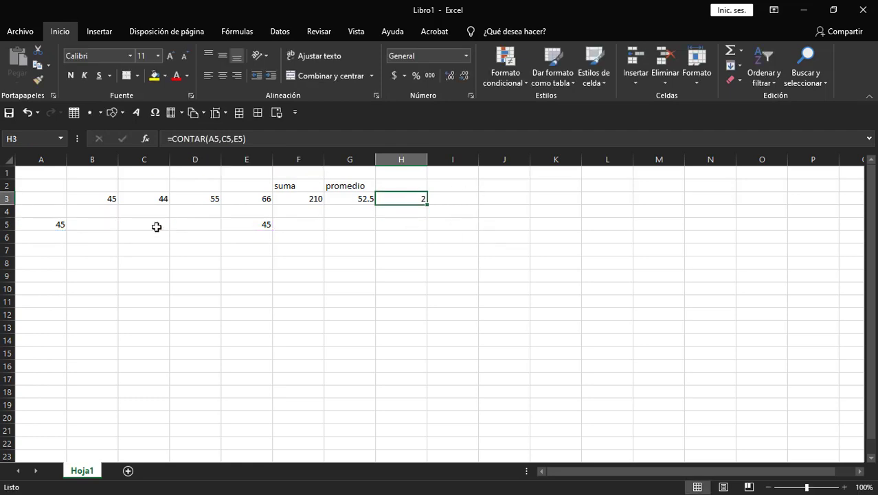
Step: Review the numbers in A5 and E5 and compare the formulas in cells F3, G3 and H3
left_click(48, 224)
left_click(236, 221)
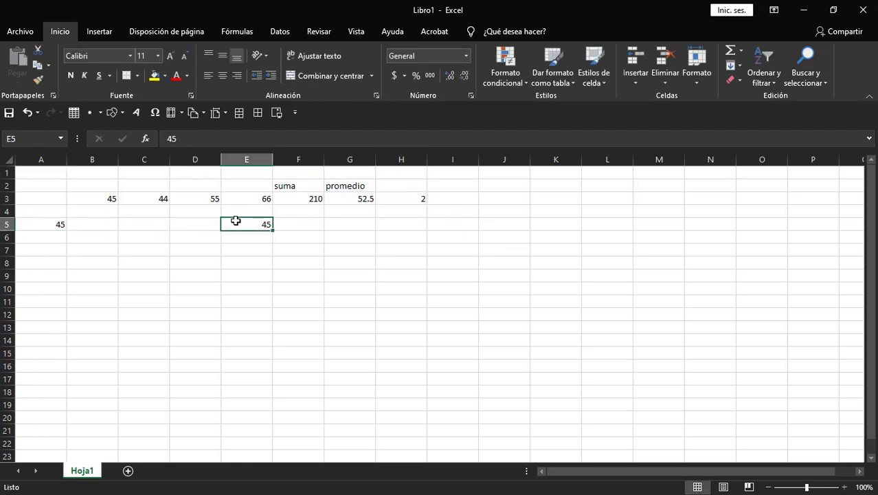
key("Down")
key("Right")
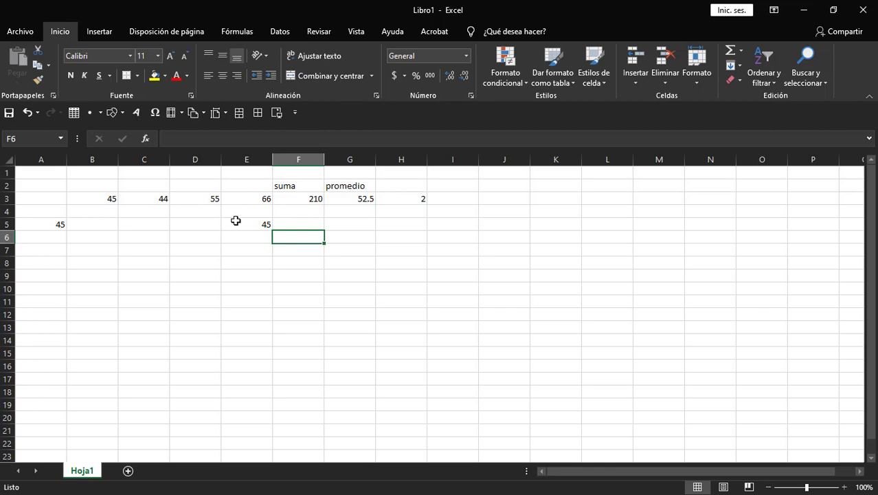
left_click(284, 200)
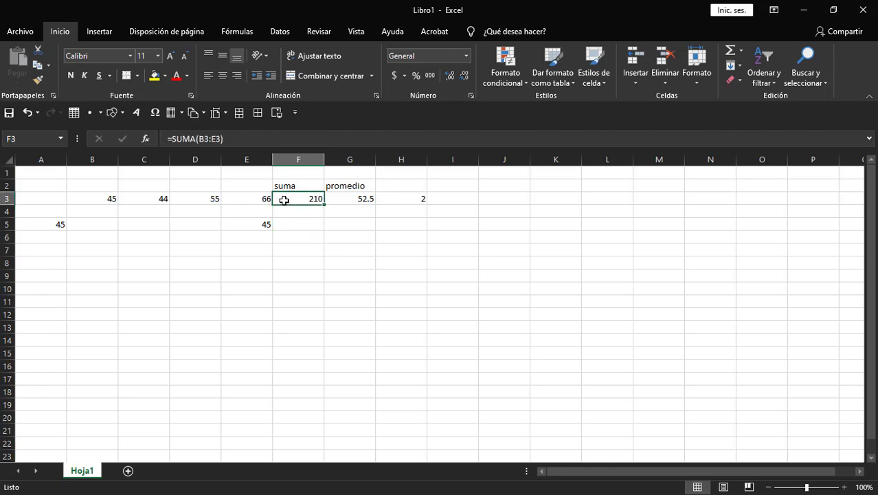
left_click(334, 200)
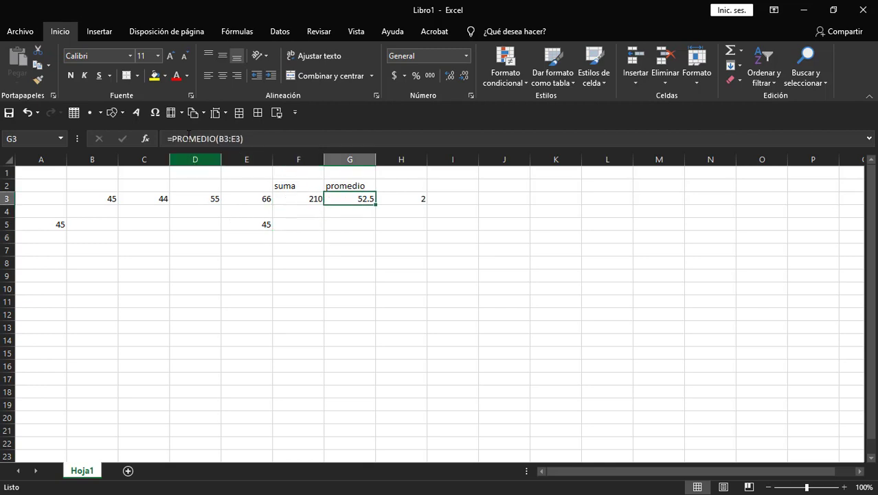
left_click(391, 208)
left_click(397, 197)
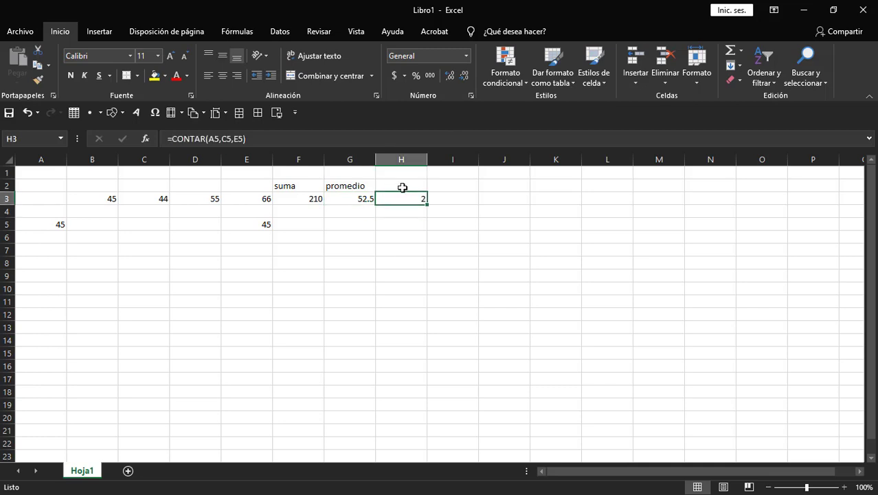
Step: Add the headings "CONTAR" in cell H2 and "PRODUCTO" in cell I2
left_click(402, 185)
type("CONT")
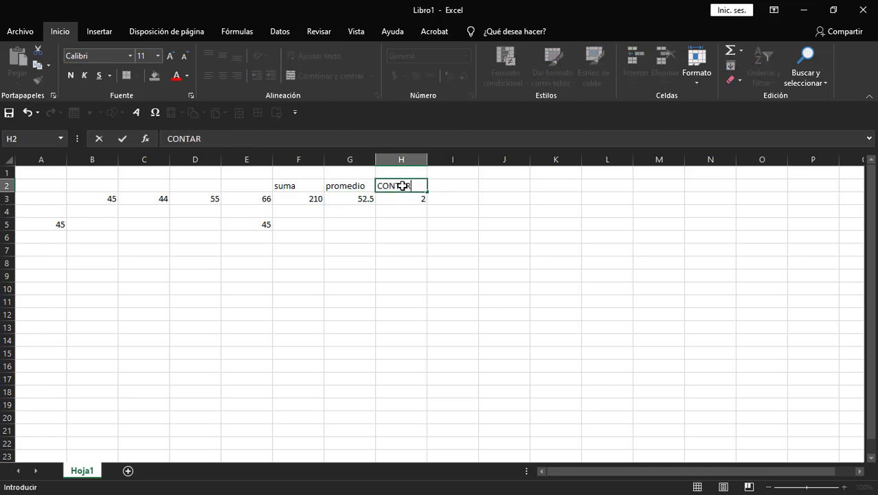
type("AR")
key("Return")
left_click(457, 186)
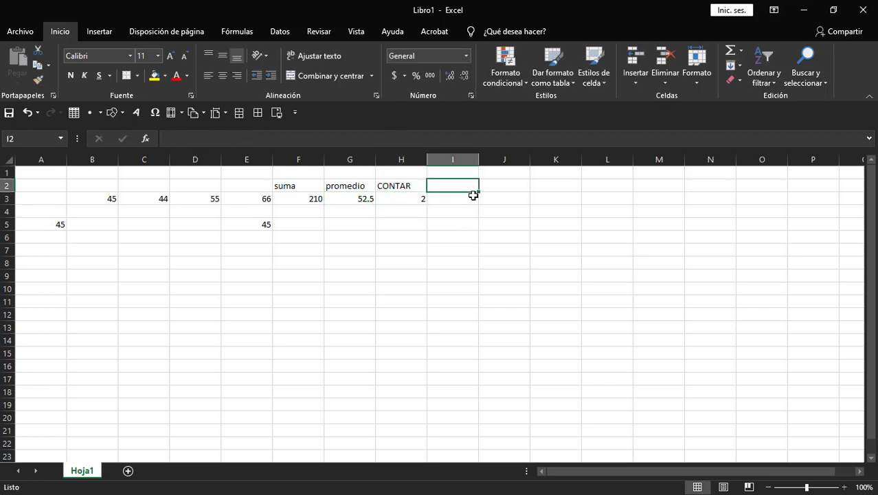
type("PRODUCTO")
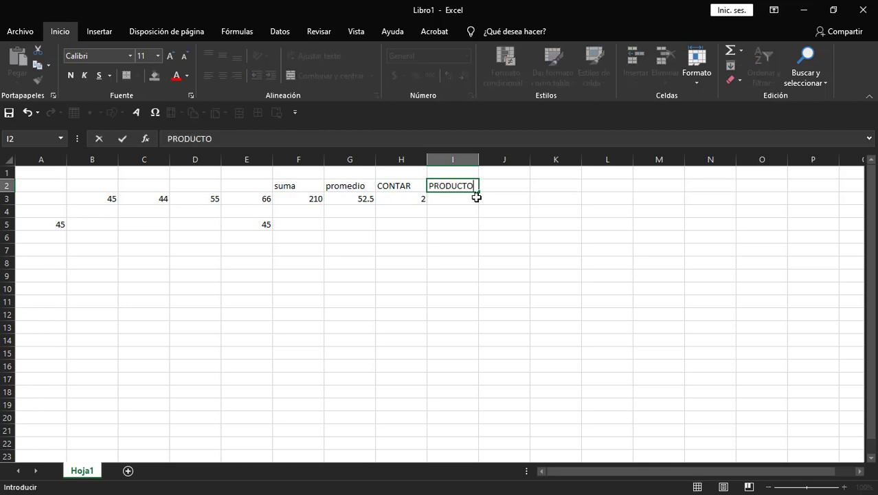
left_click(448, 198)
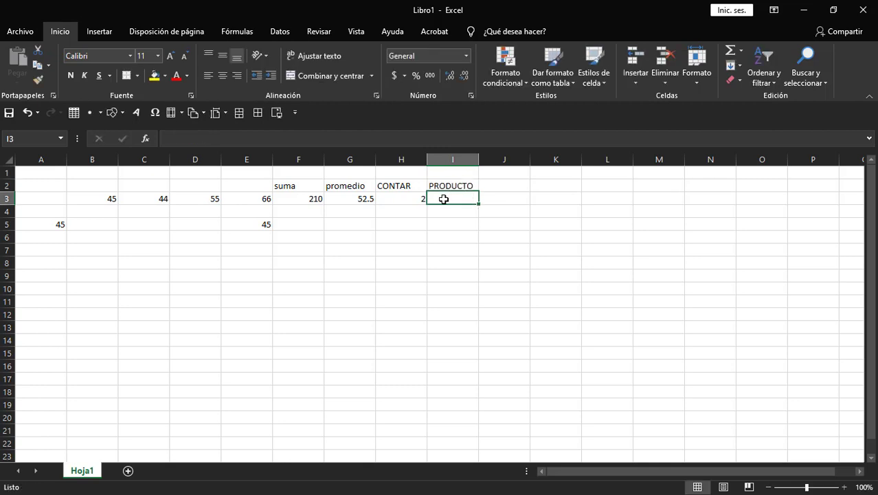
Step: Multiply B3 by E3 in cell I3 with the formula =PRODUCTO(B3,E3) and check the formula against its source cells
type("=")
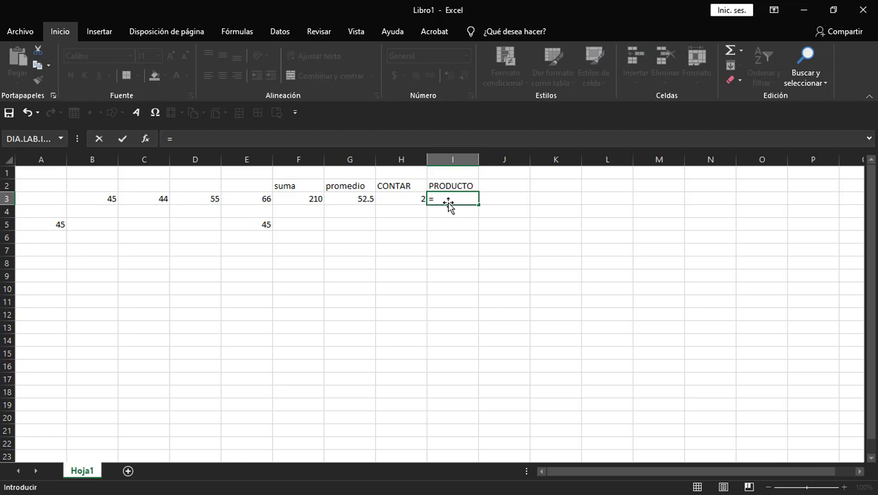
type("PRO")
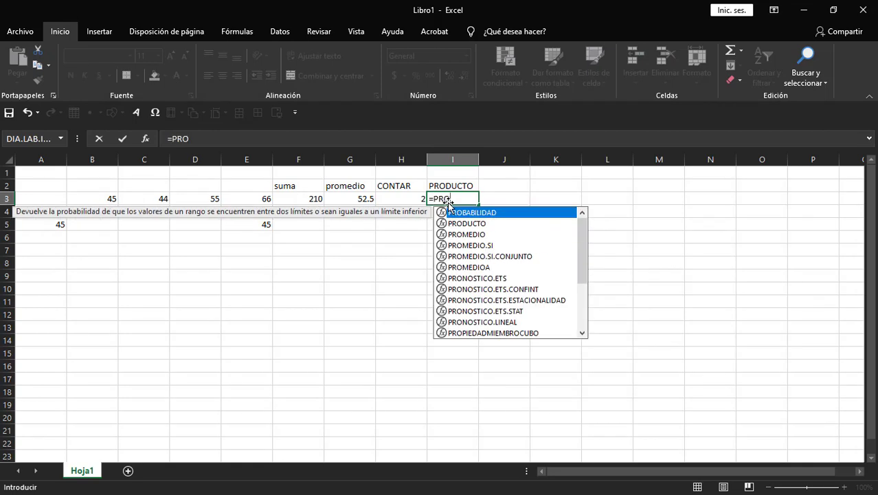
double_click(467, 223)
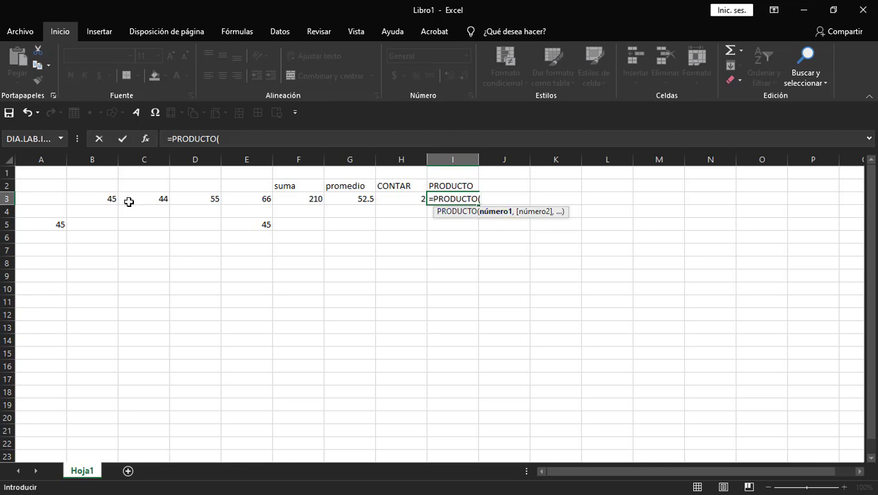
left_click(107, 199)
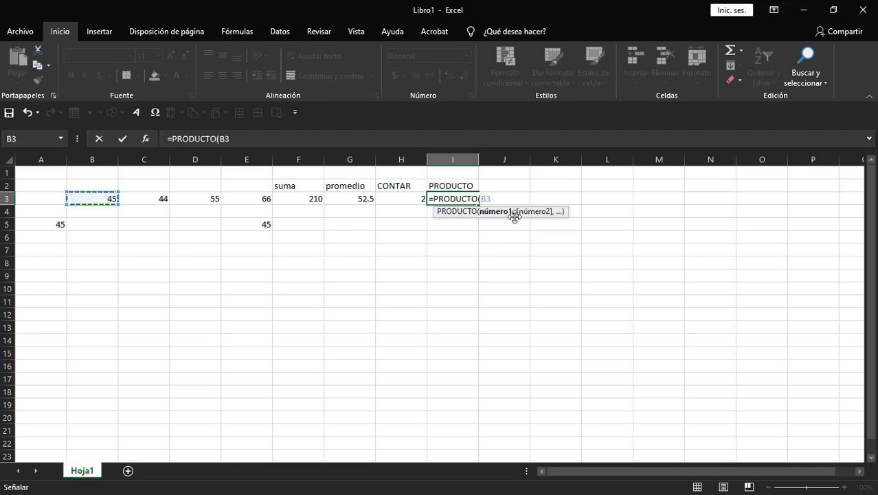
type(",")
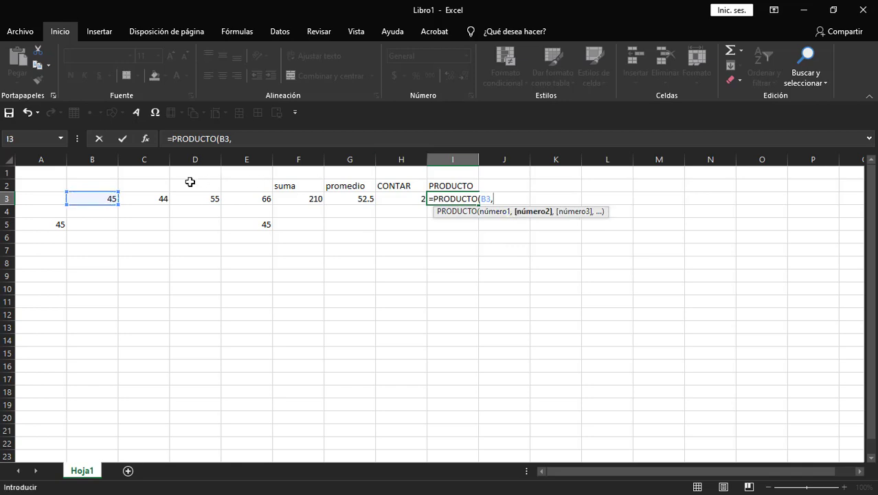
left_click(242, 200)
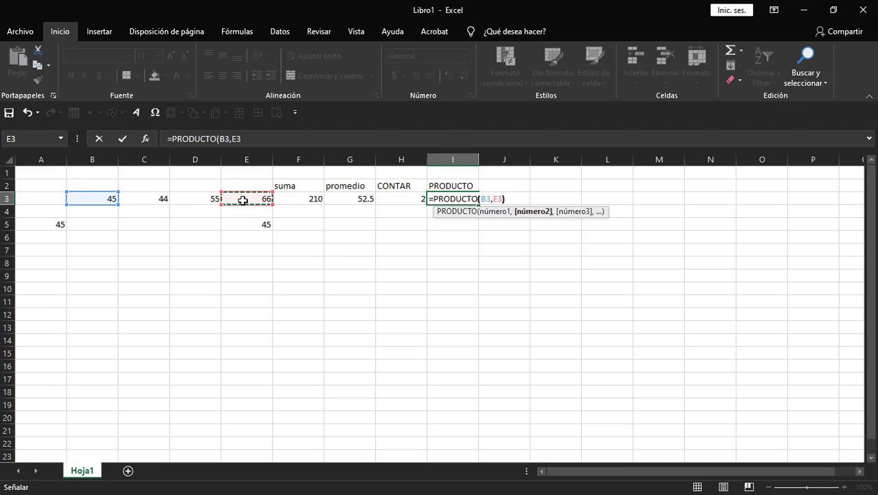
key("Return")
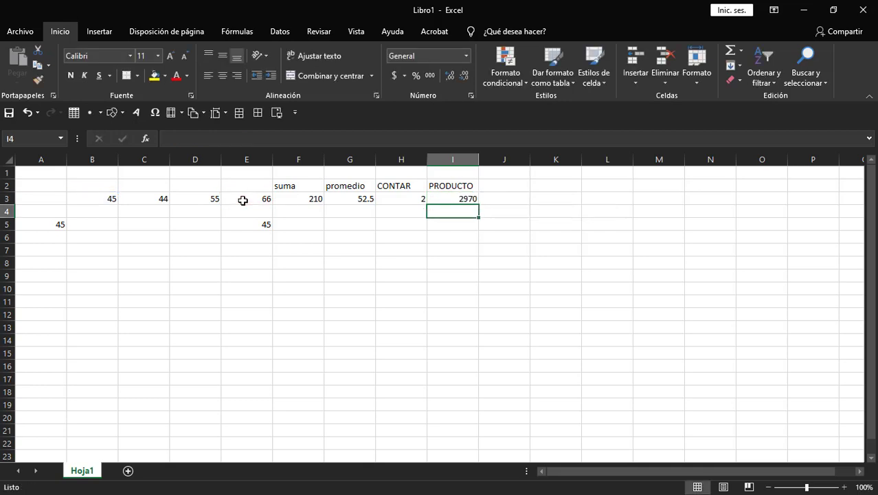
left_click(454, 198)
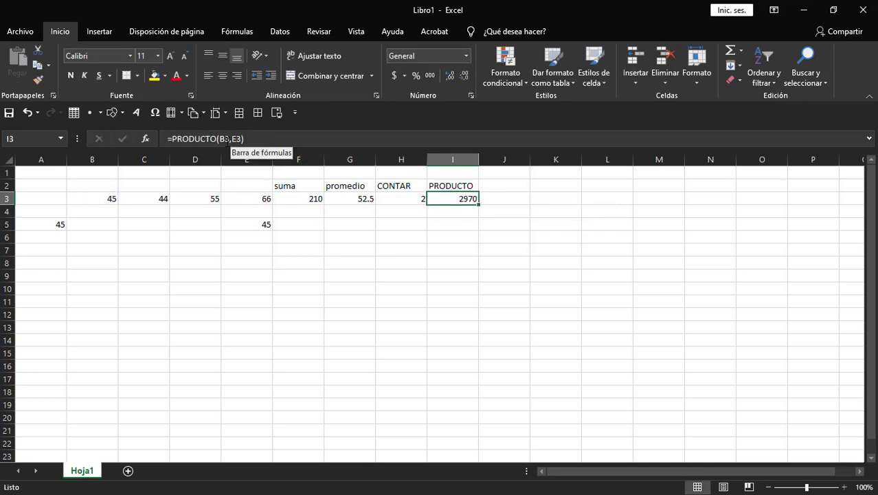
left_click(108, 198)
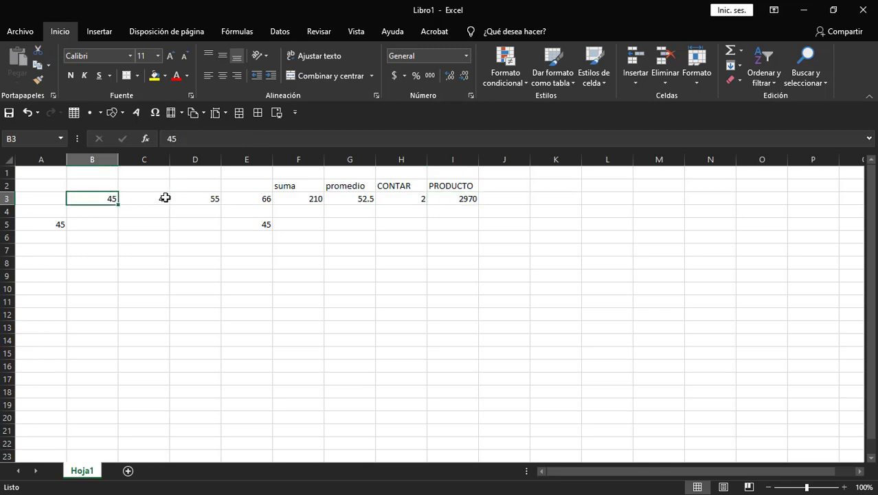
left_click(233, 198)
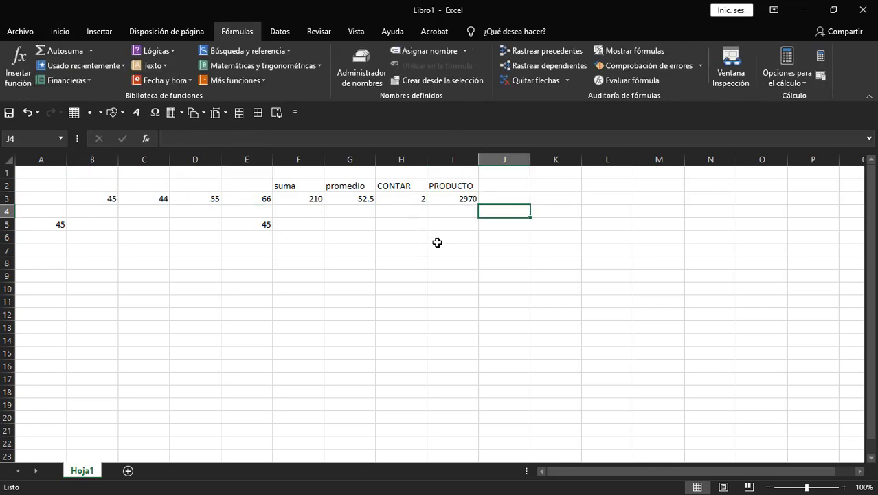
Step: Examine the Autosuma options and the recently used functions in the function library
left_click(66, 32)
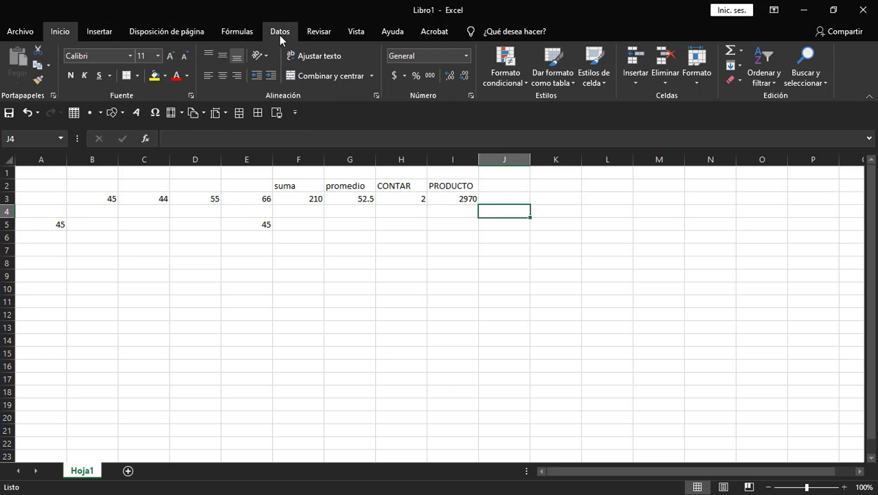
left_click(234, 34)
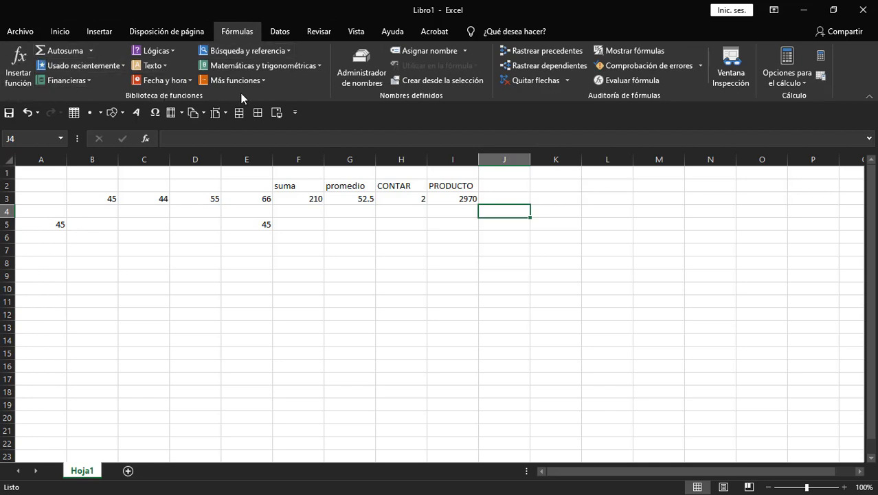
left_click(93, 51)
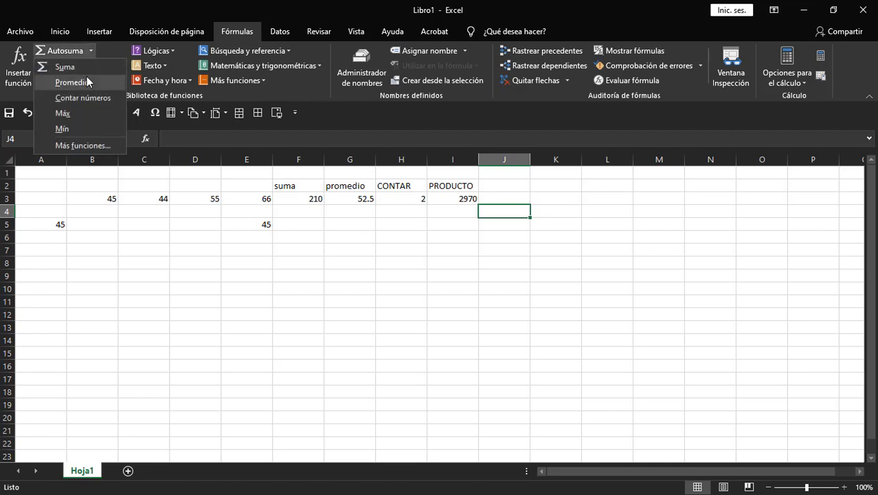
left_click(90, 50)
left_click(90, 50)
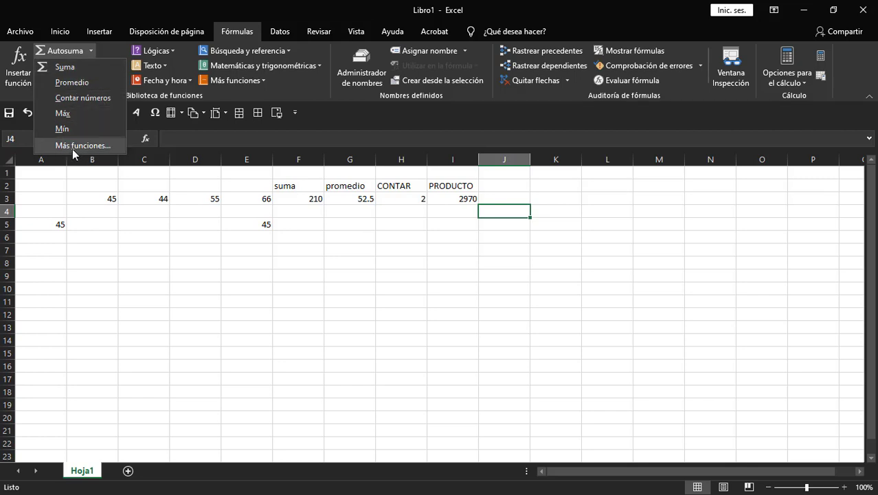
left_click(297, 94)
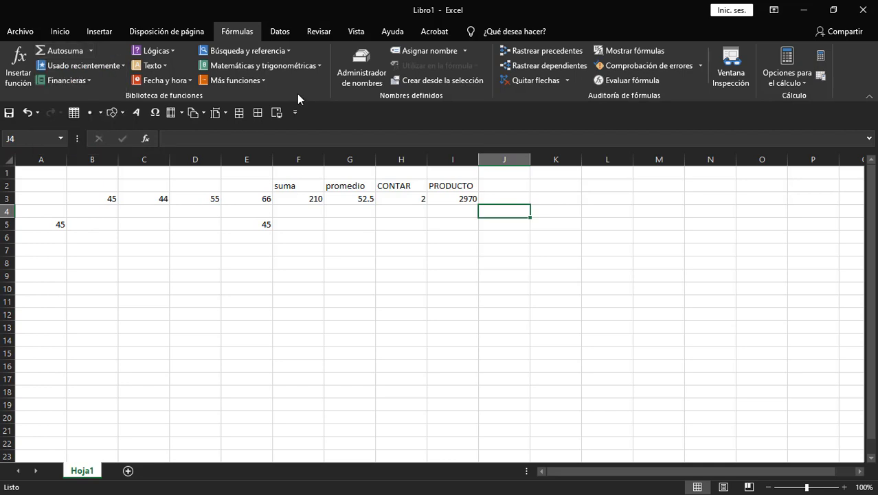
left_click(116, 66)
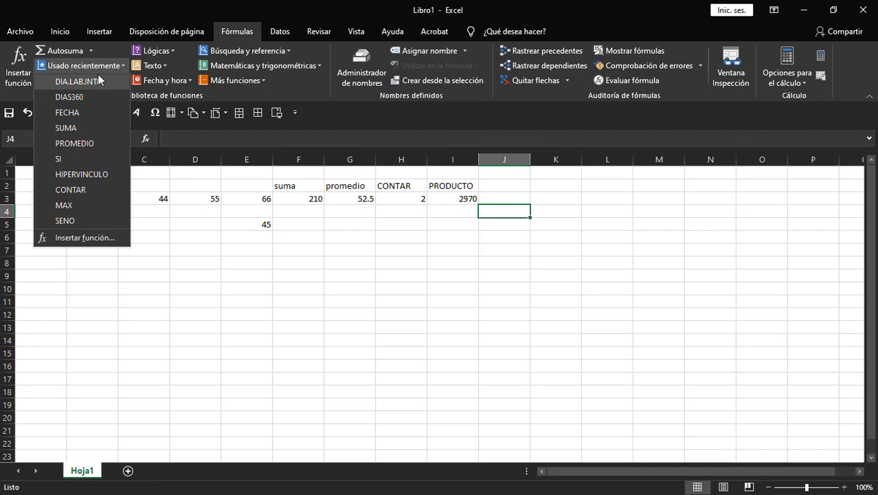
left_click(113, 62)
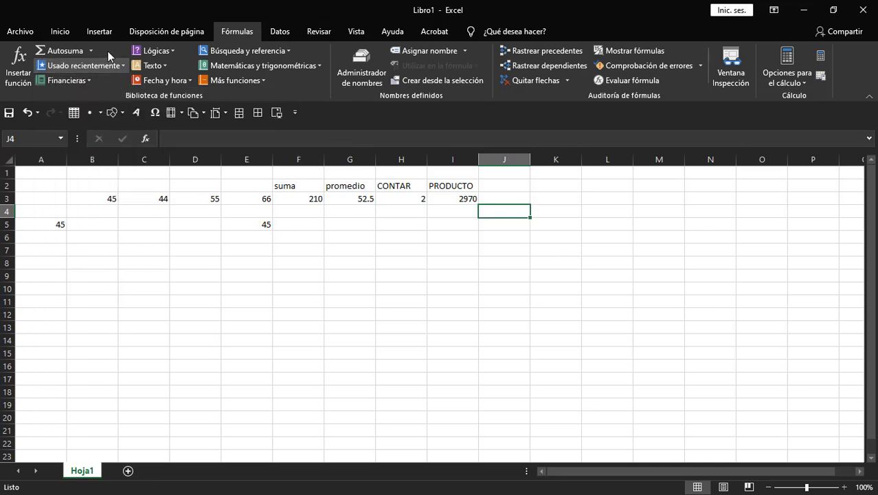
Step: Look through the list of financial functions in the function library
left_click(88, 81)
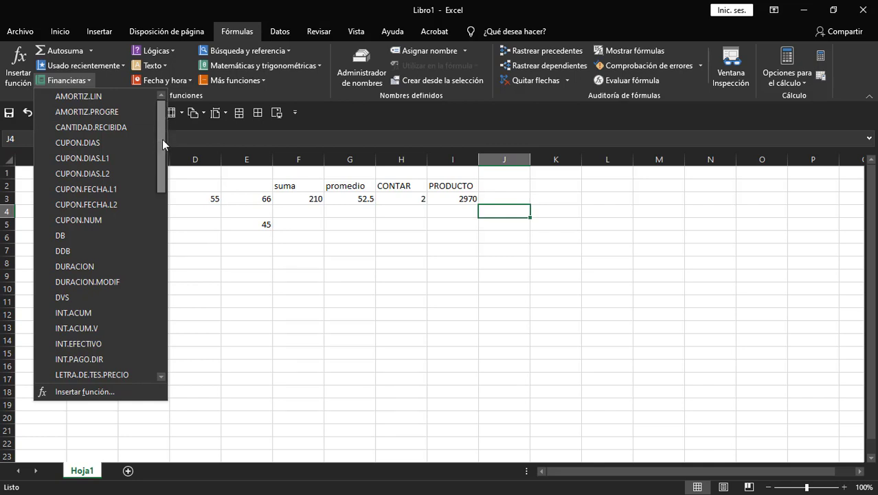
left_click_drag(162, 139, 153, 244)
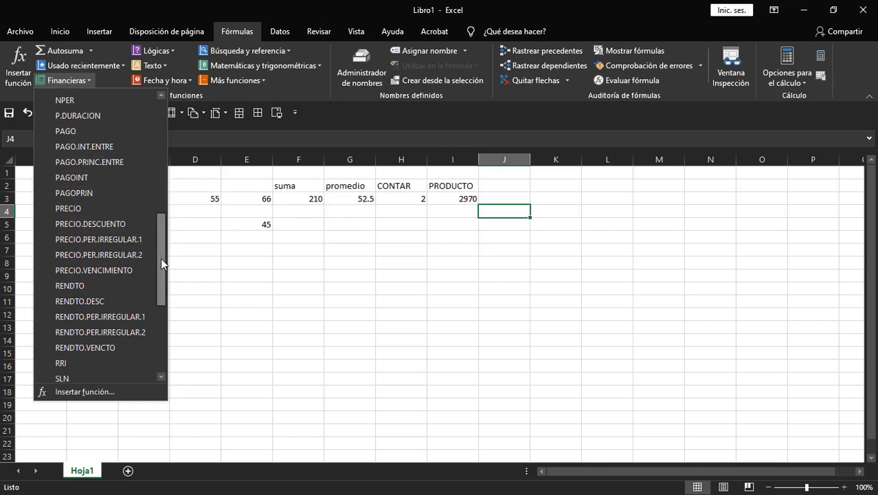
left_click_drag(160, 247, 160, 241)
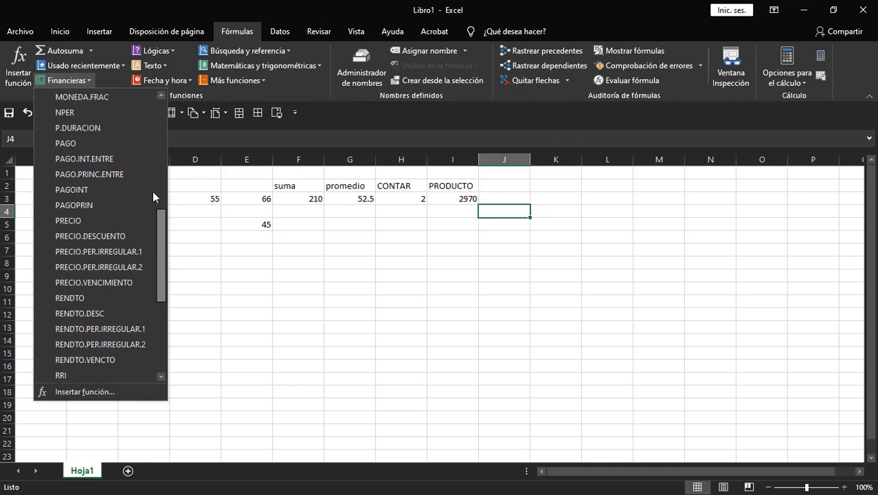
left_click(89, 77)
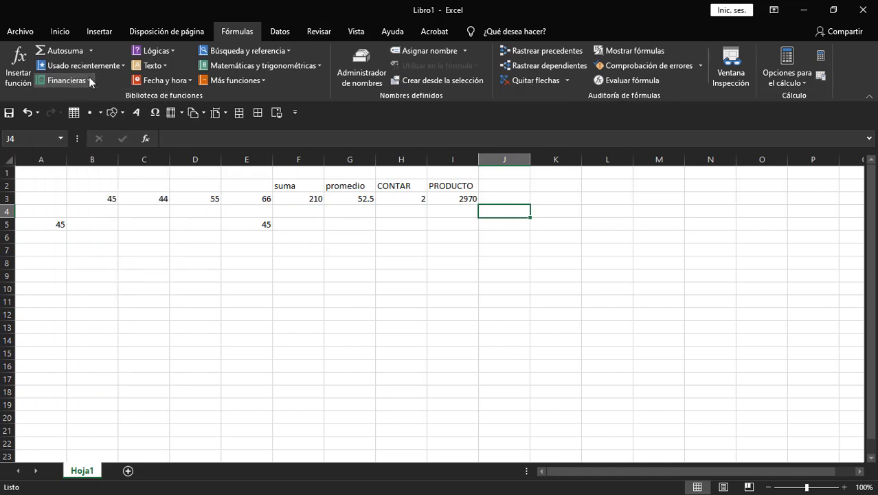
Step: Examine the logical functions, including the description of Y, and look through the text functions
left_click(168, 51)
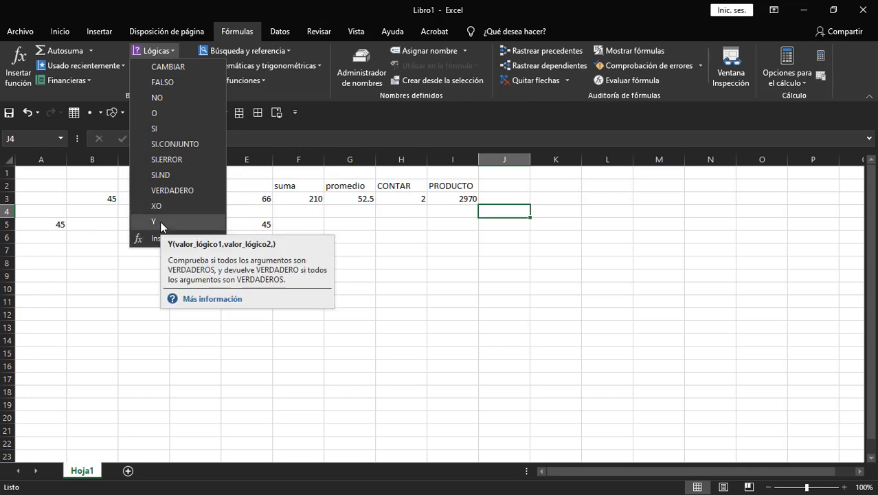
left_click(171, 49)
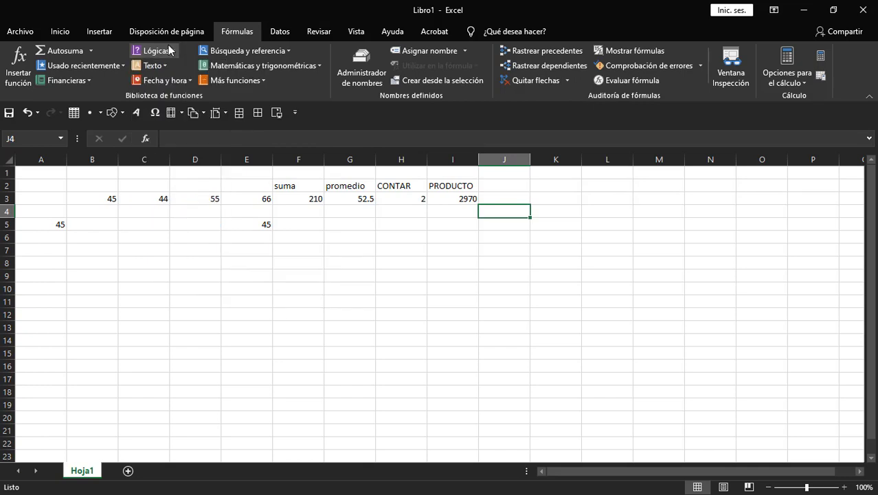
left_click(166, 65)
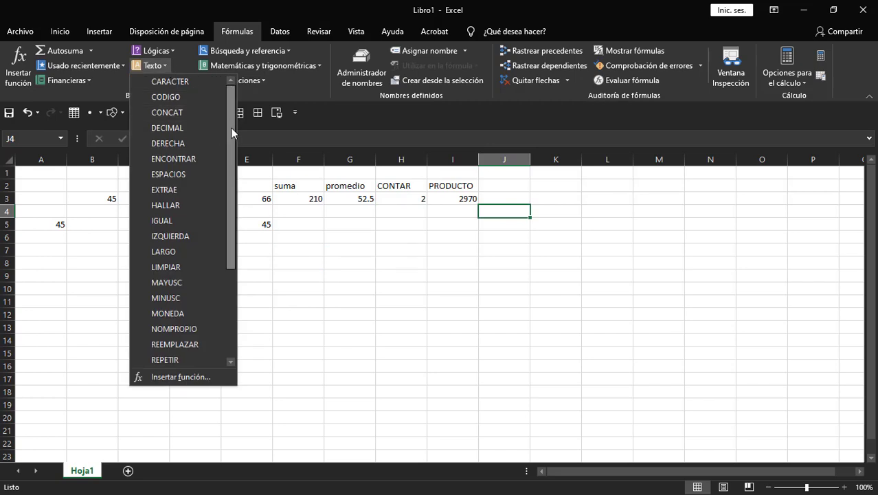
mouse_move(230, 127)
left_mouse_down()
mouse_move(211, 235)
mouse_move(238, 188)
mouse_move(237, 131)
left_mouse_up()
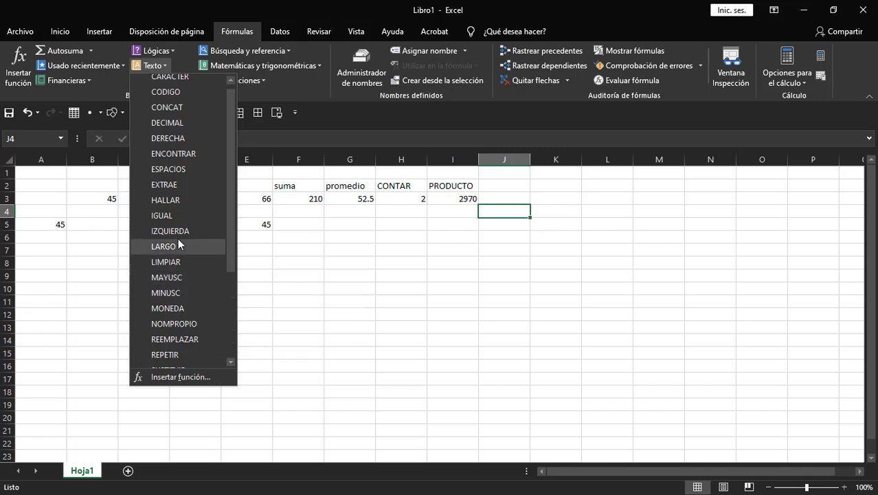
left_click(152, 50)
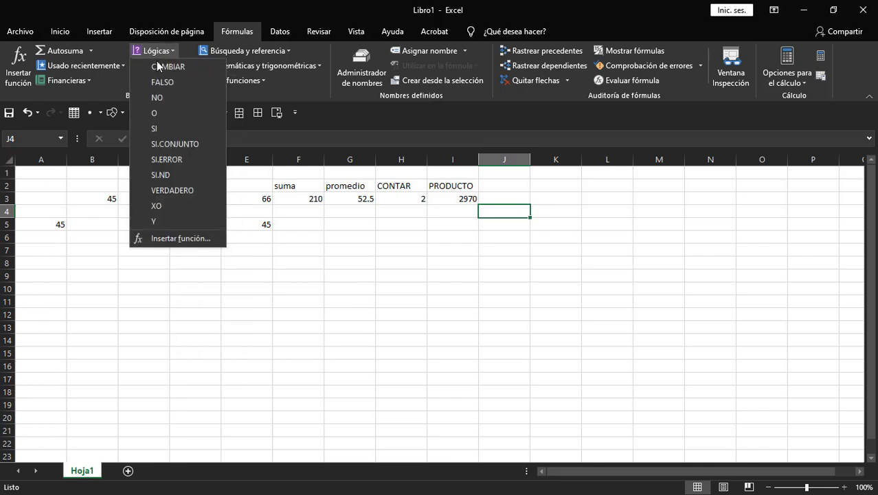
left_click(170, 19)
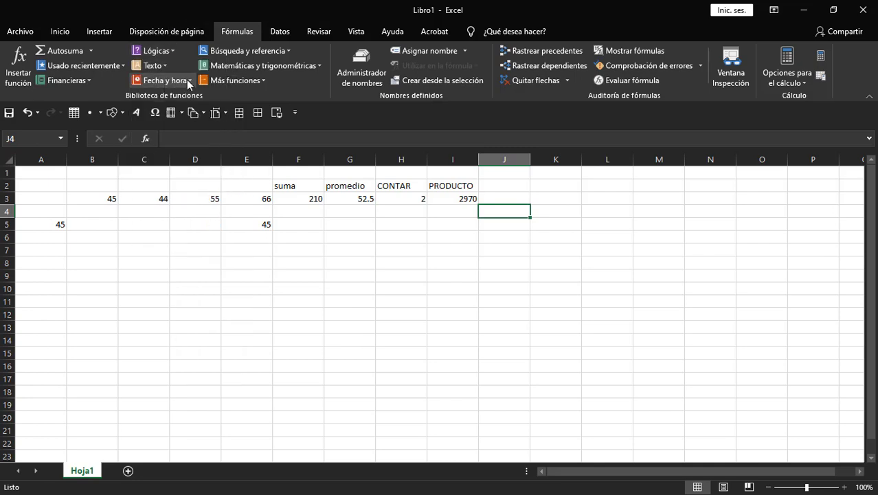
Step: Look through the date and time functions and the lookup and reference functions
left_click(187, 79)
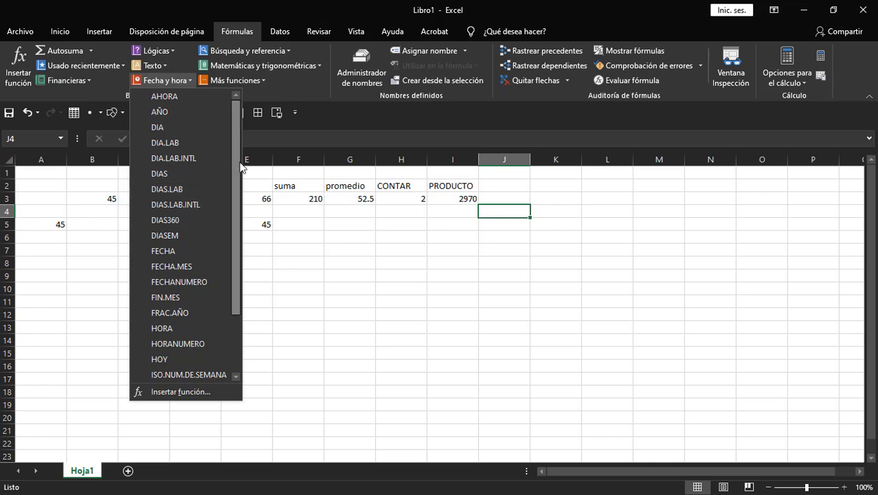
left_click_drag(241, 167, 234, 146)
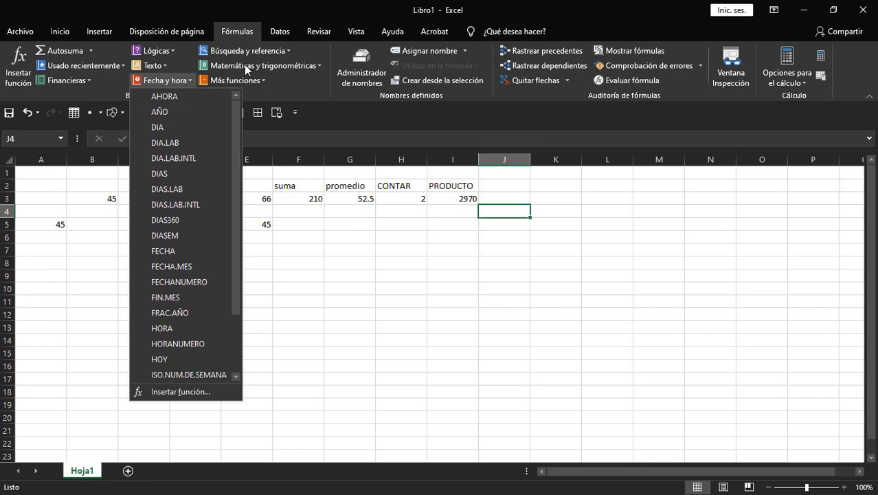
left_click(289, 49)
left_click(289, 49)
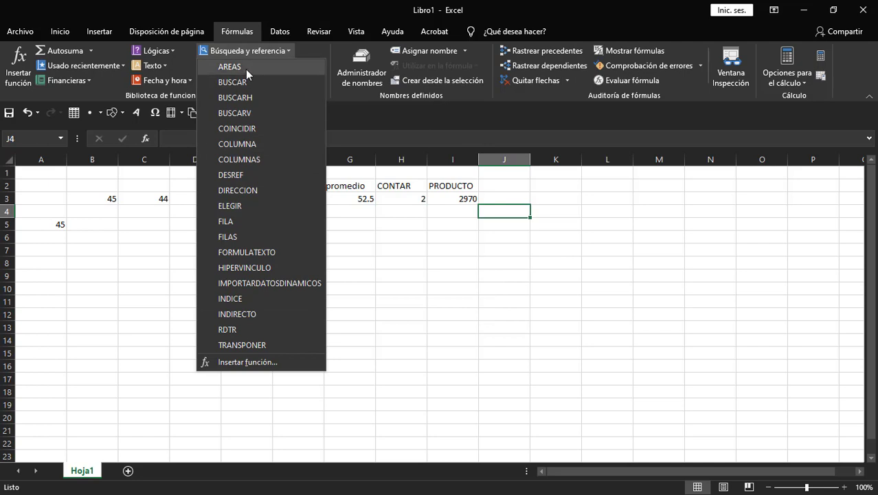
left_click(287, 50)
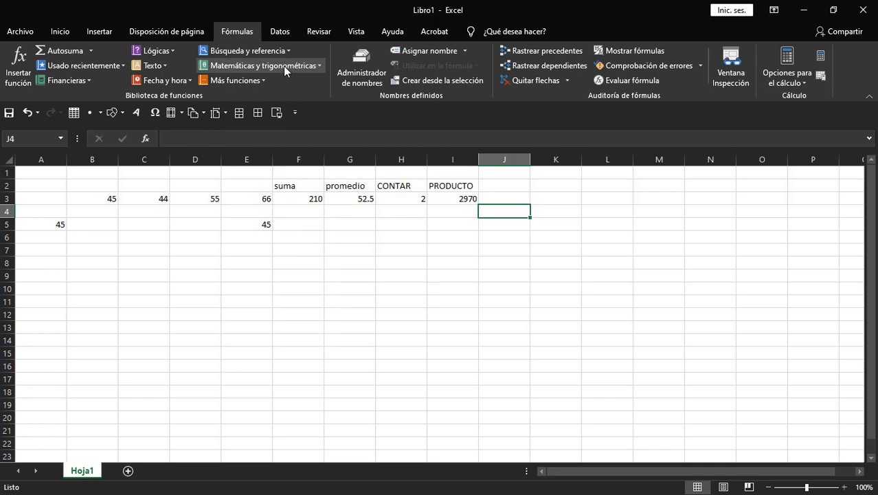
Step: Look through the math and trigonometry functions in the function library, from ABS to TAN, including the description of GRADOS
left_click(313, 70)
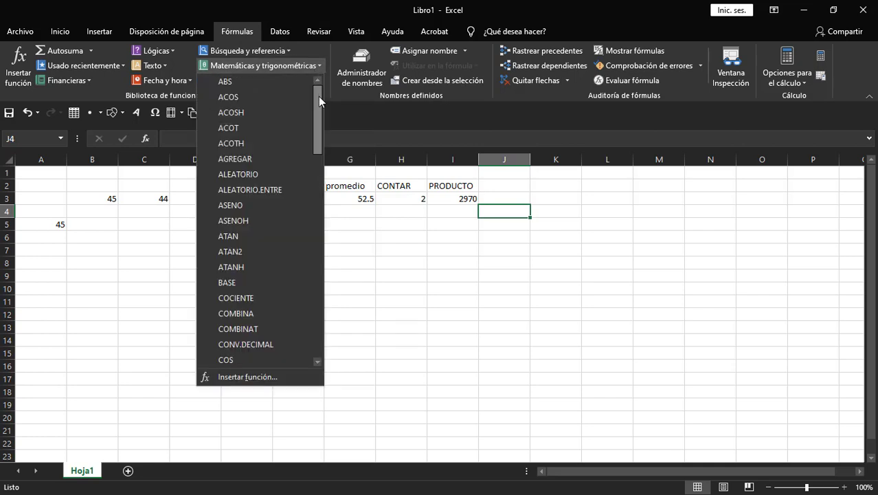
left_click_drag(318, 96, 318, 125)
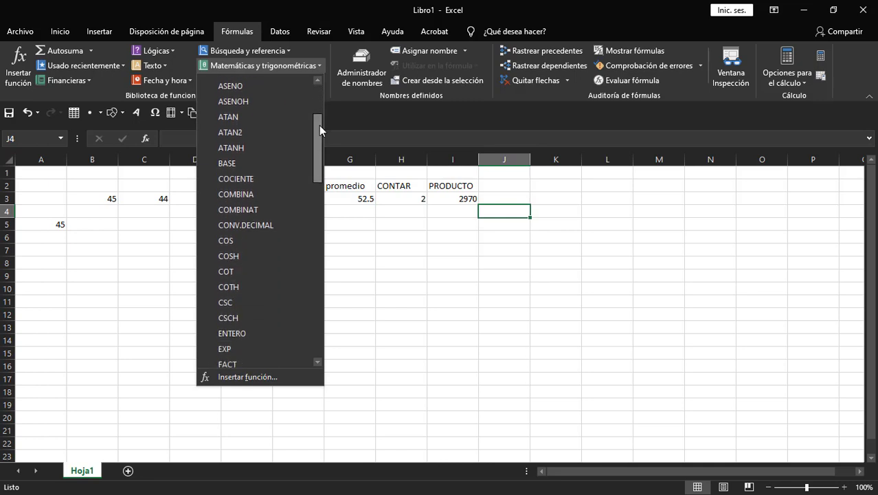
left_click_drag(319, 125, 313, 173)
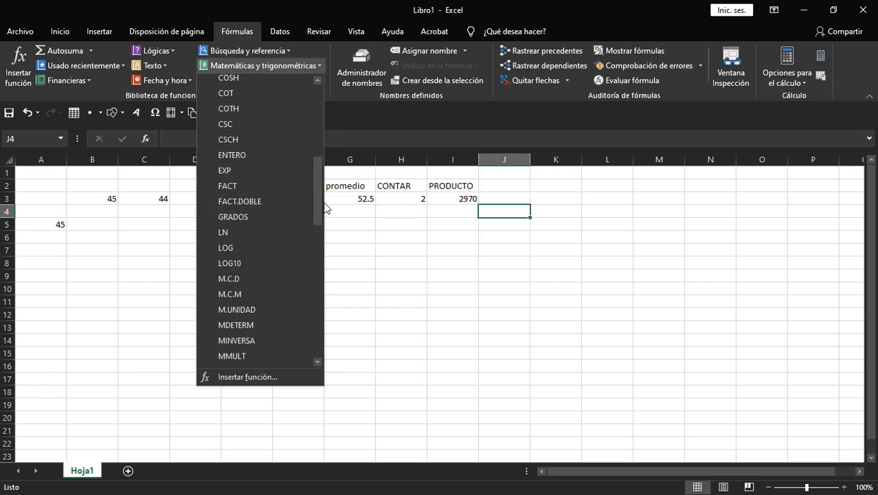
left_click_drag(318, 210, 320, 217)
scroll(261, 139, "down", 1)
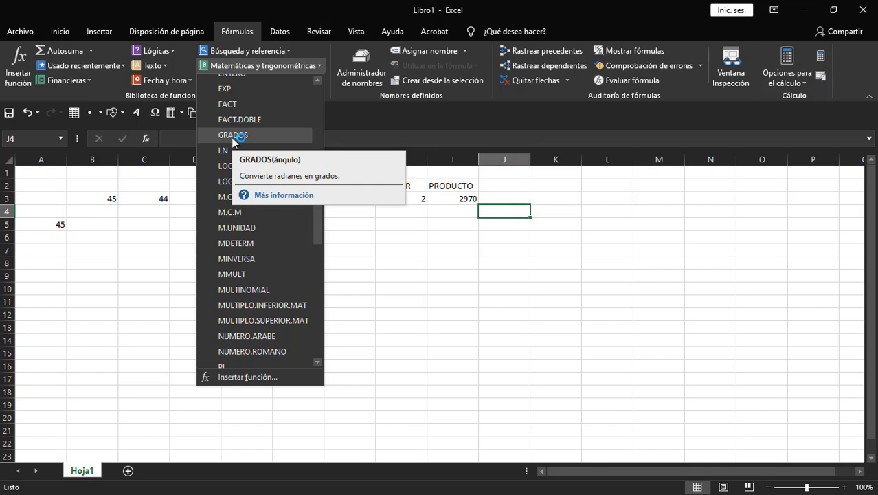
left_click_drag(318, 214, 312, 231)
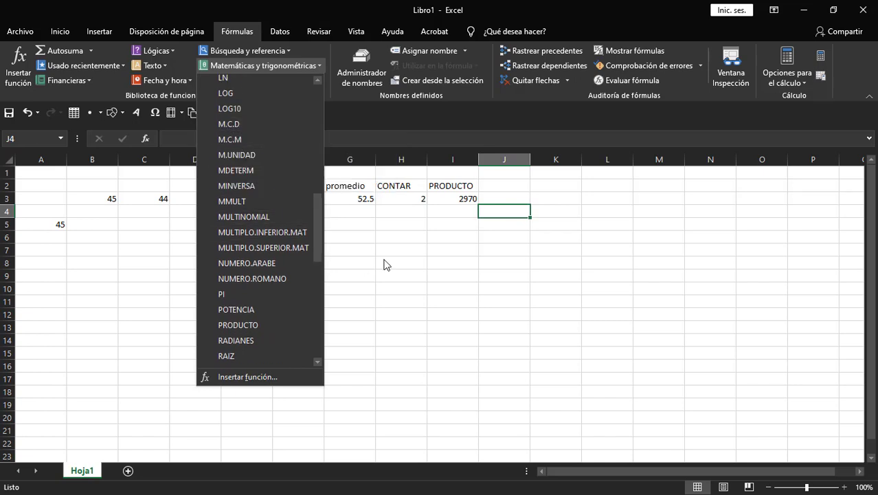
left_click_drag(319, 215, 310, 301)
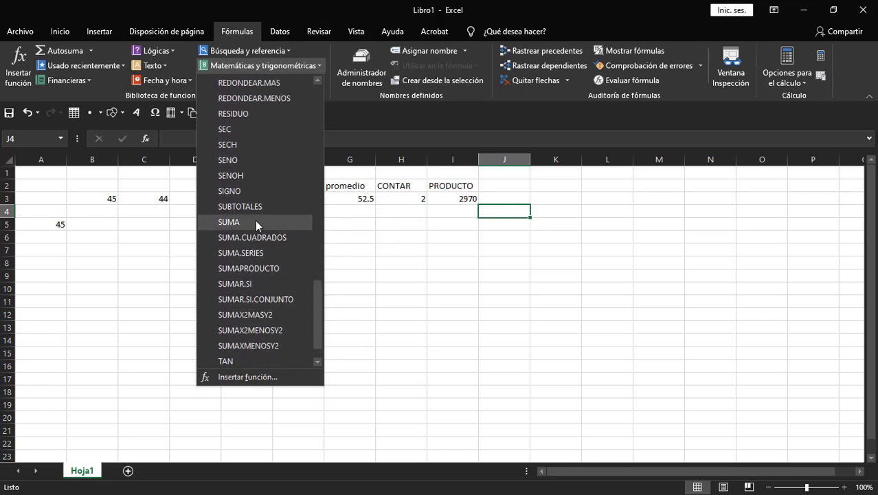
left_click(282, 65)
Step: Look through the statistical and engineering functions among the additional function categories
left_click(263, 81)
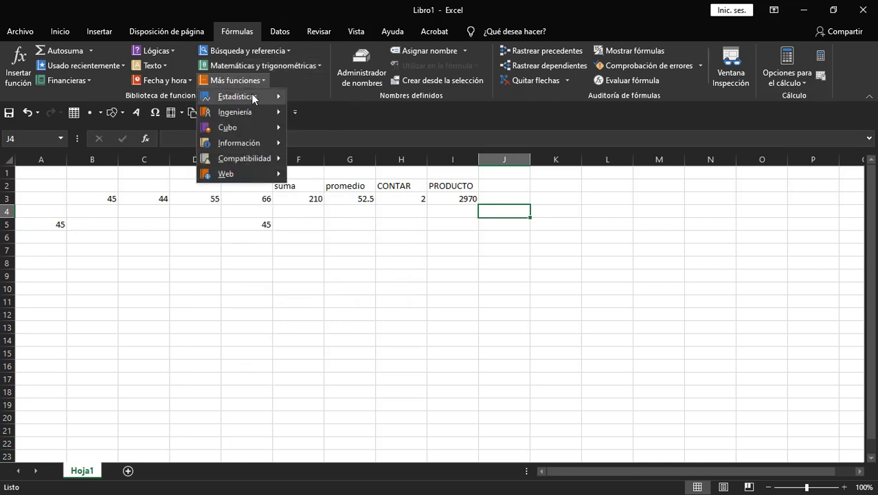
mouse_move(255, 95)
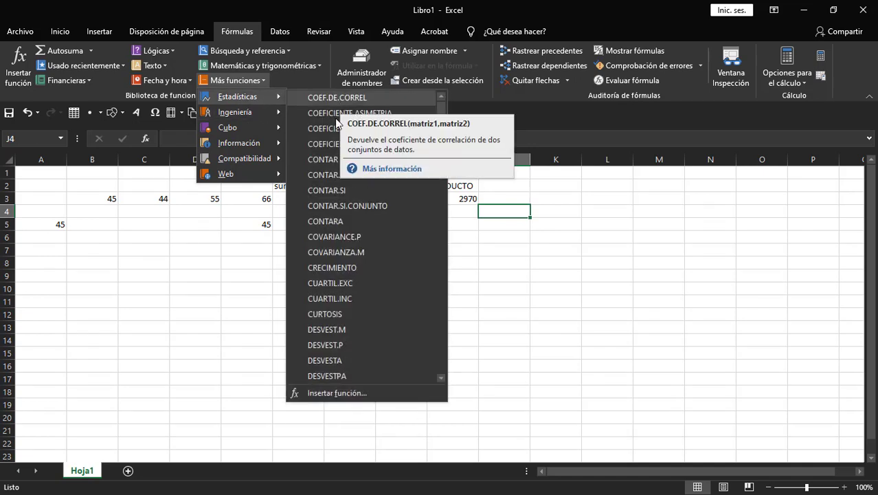
scroll(331, 152, "down", 20)
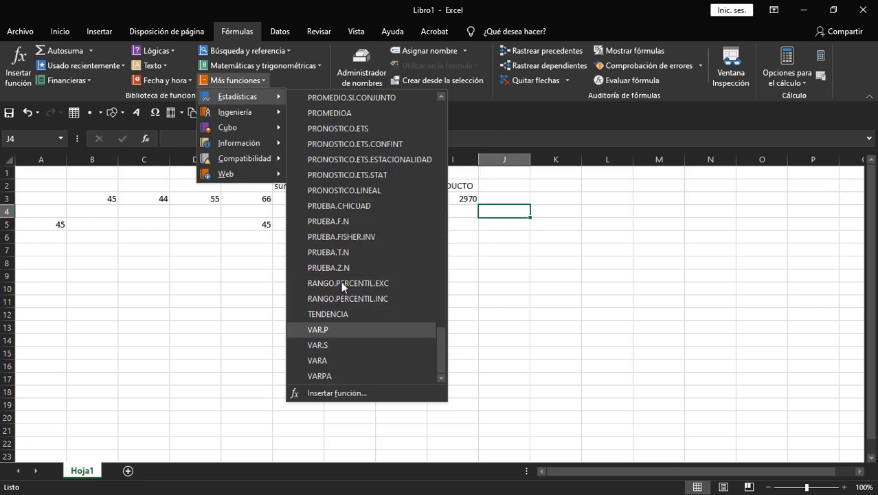
scroll(338, 220, "up", 4)
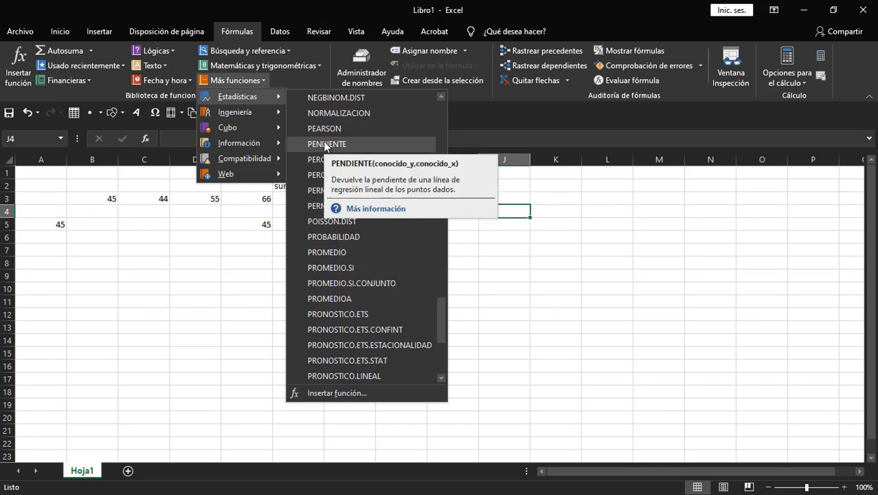
mouse_move(263, 114)
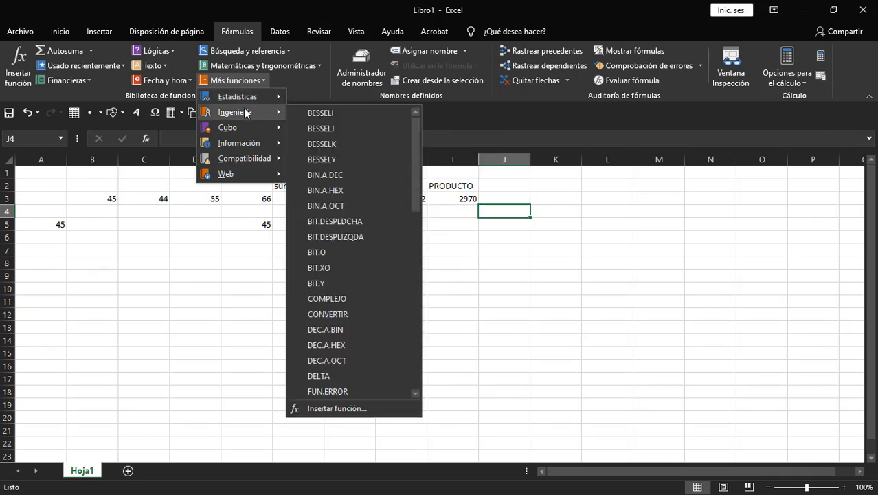
scroll(343, 163, "down", 10)
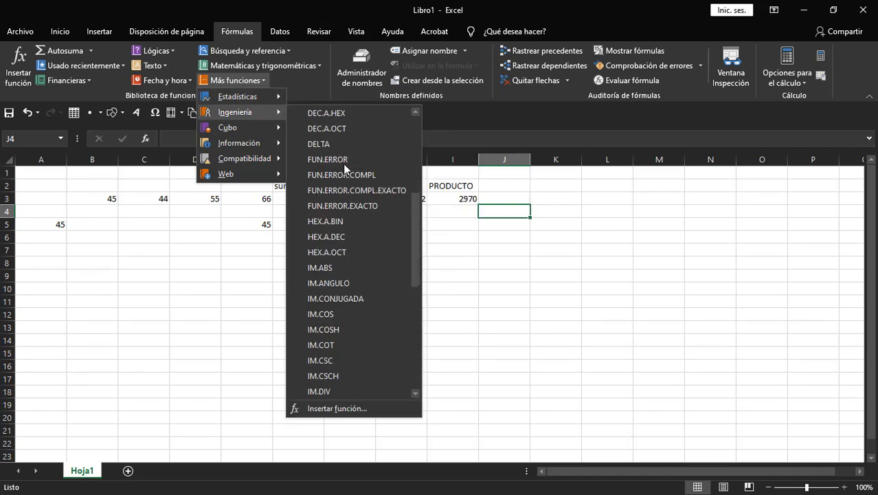
Step: Examine the cube, information, compatibility and web functions among the additional function categories
mouse_move(237, 128)
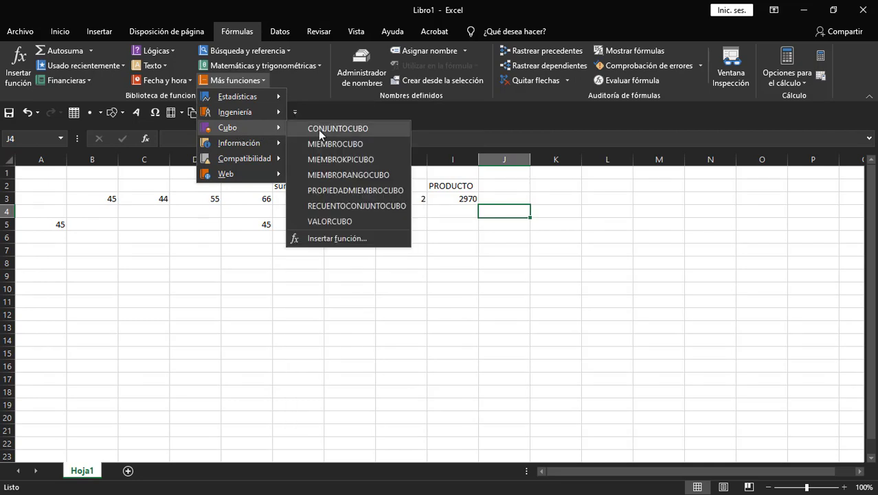
mouse_move(251, 141)
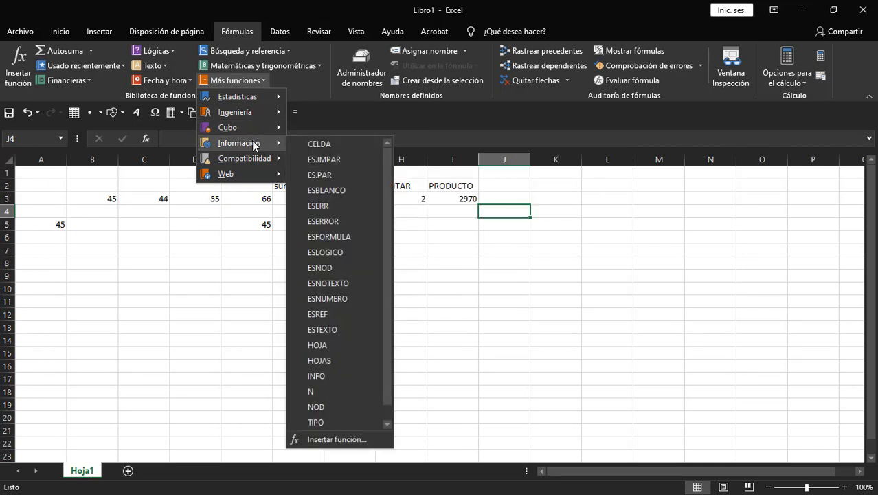
mouse_move(386, 171)
left_mouse_down()
mouse_move(393, 233)
mouse_move(389, 171)
left_mouse_up()
scroll(328, 222, "down", 1)
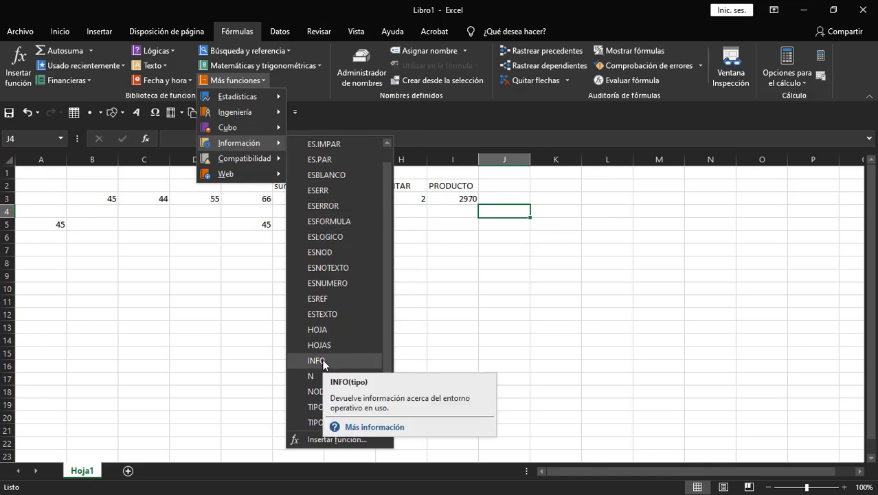
mouse_move(239, 160)
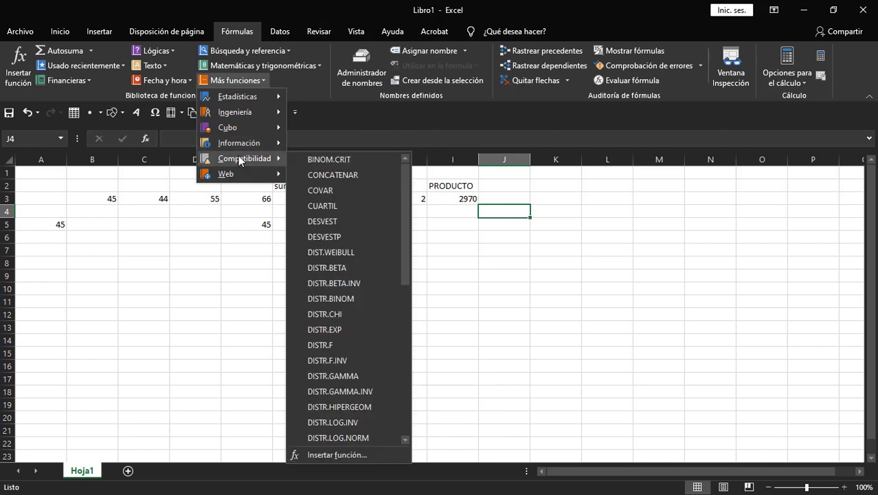
mouse_move(405, 218)
left_mouse_down()
mouse_move(405, 347)
mouse_move(406, 248)
mouse_move(397, 212)
left_mouse_up()
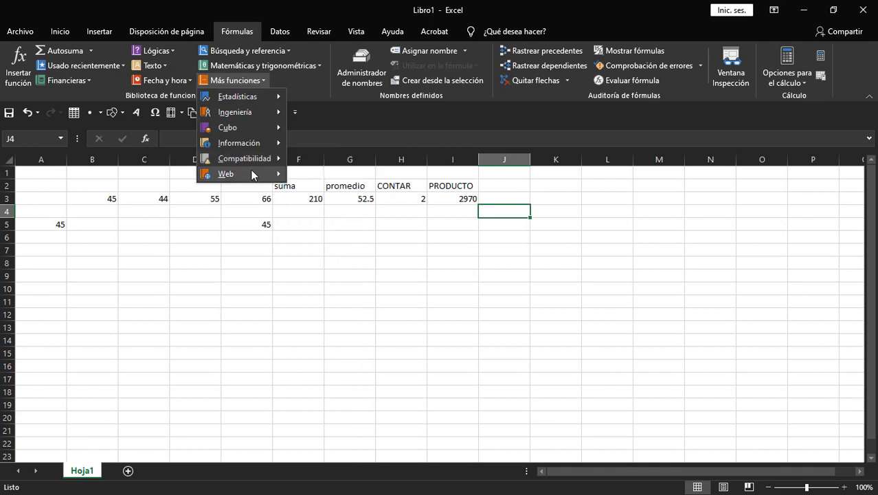
mouse_move(251, 174)
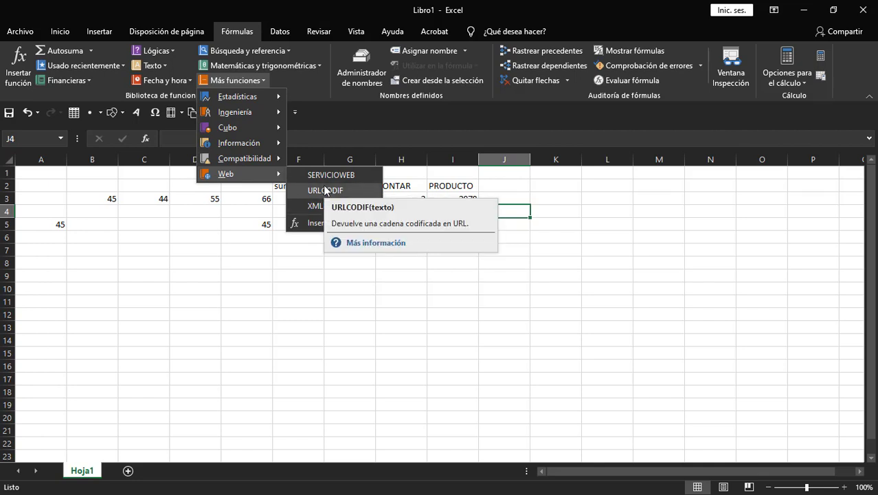
Step: Clear the results in F3:I3 below the suma, promedio, CONTAR and PRODUCTO headings
left_click(325, 117)
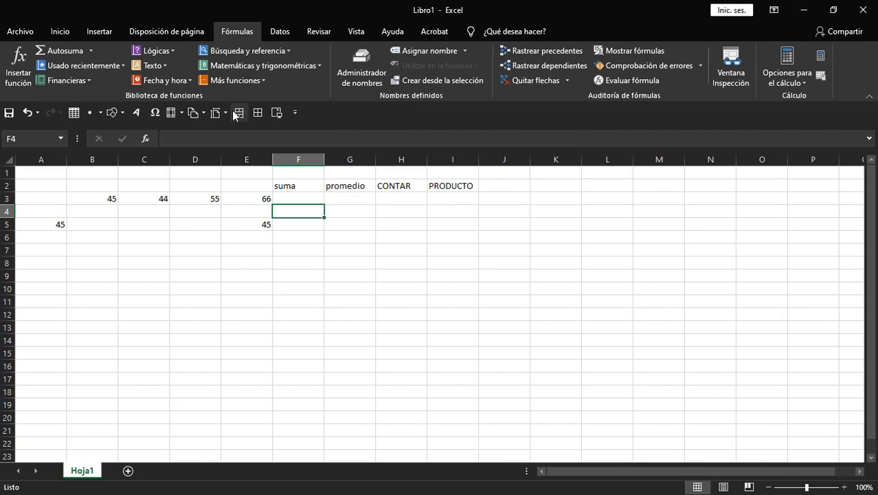
left_click(297, 199)
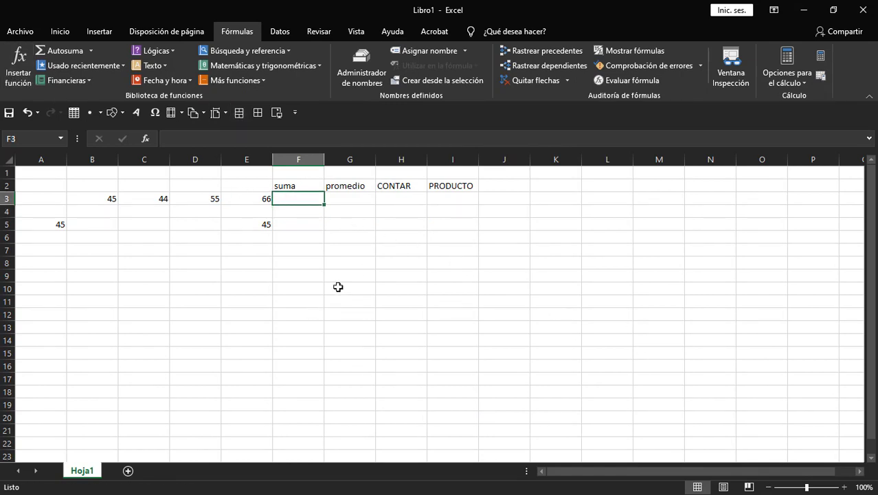
left_click_drag(313, 213, 554, 341)
left_click(300, 231)
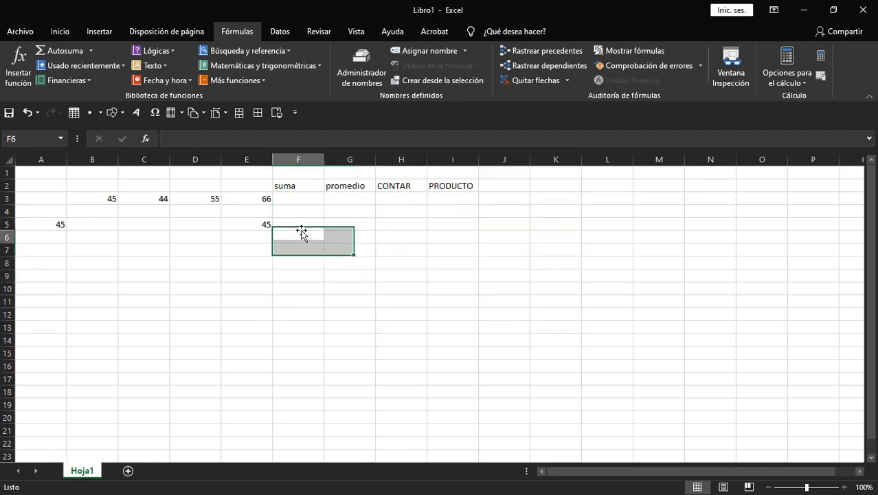
Step: Start inserting a function in F3 and look through the available function categories
left_click(289, 196)
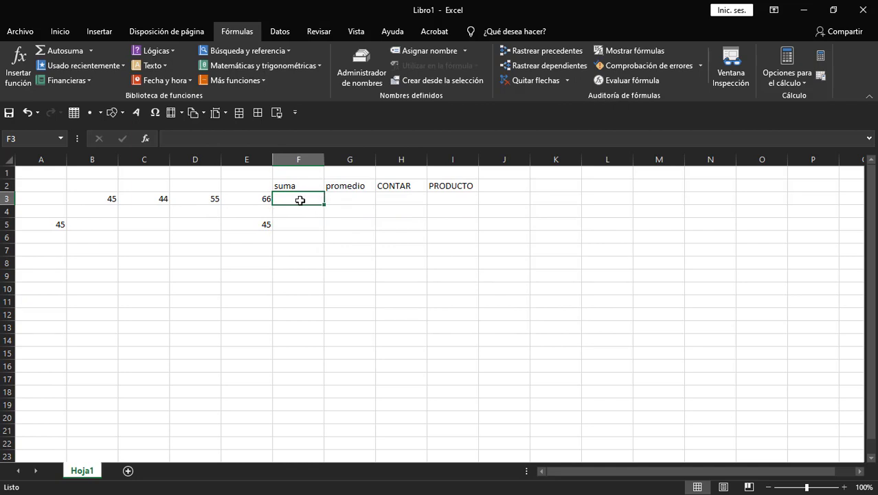
left_click(8, 82)
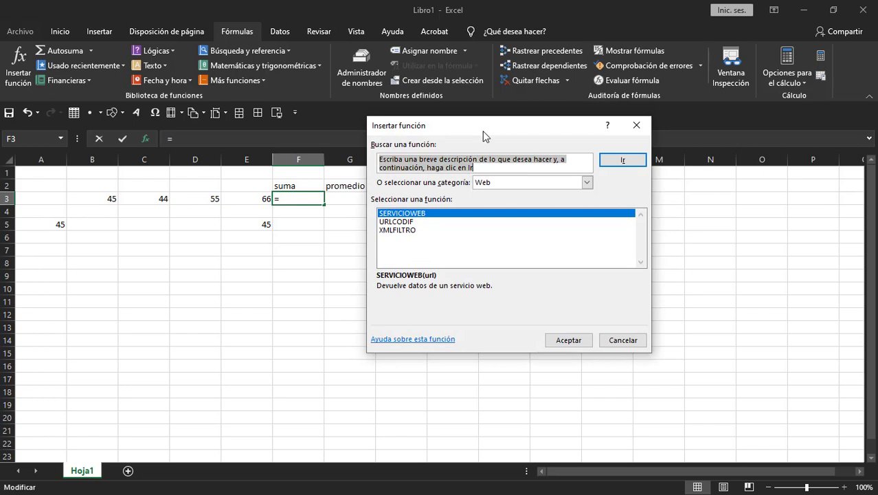
left_click_drag(483, 135, 428, 143)
left_click(530, 193)
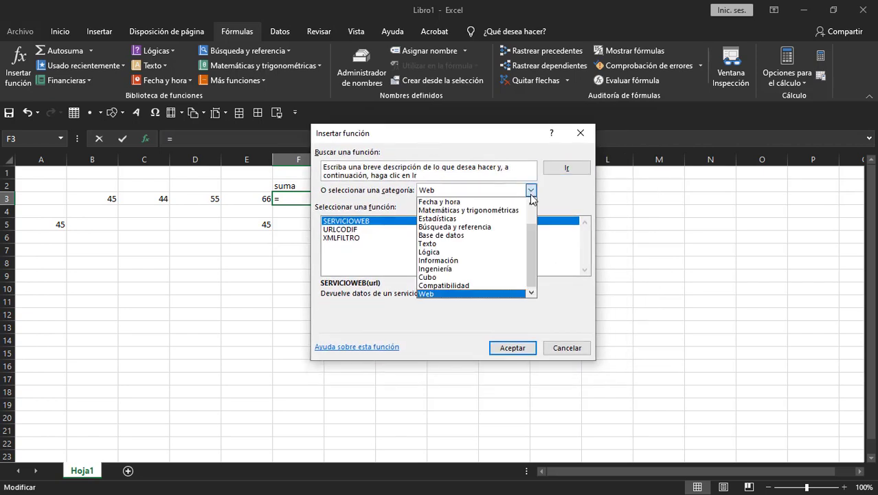
left_click_drag(531, 237, 531, 215)
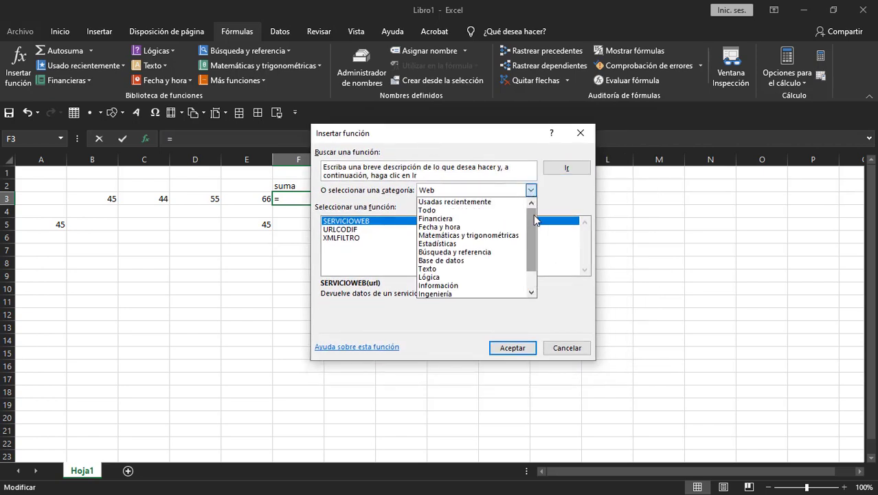
left_click(438, 189)
Step: Search the available functions for SUMA and insert the SUMA function into F3
left_click(377, 167)
left_click_drag(428, 175, 309, 163)
type("SUMA")
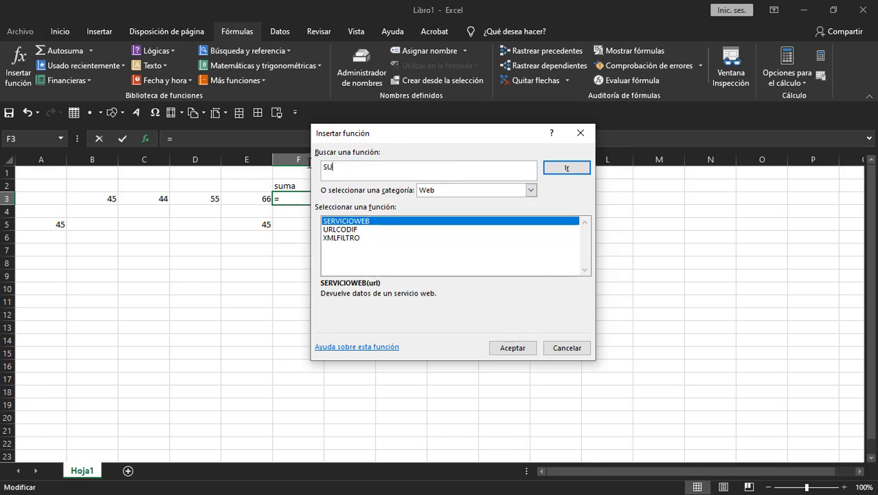
left_click(565, 168)
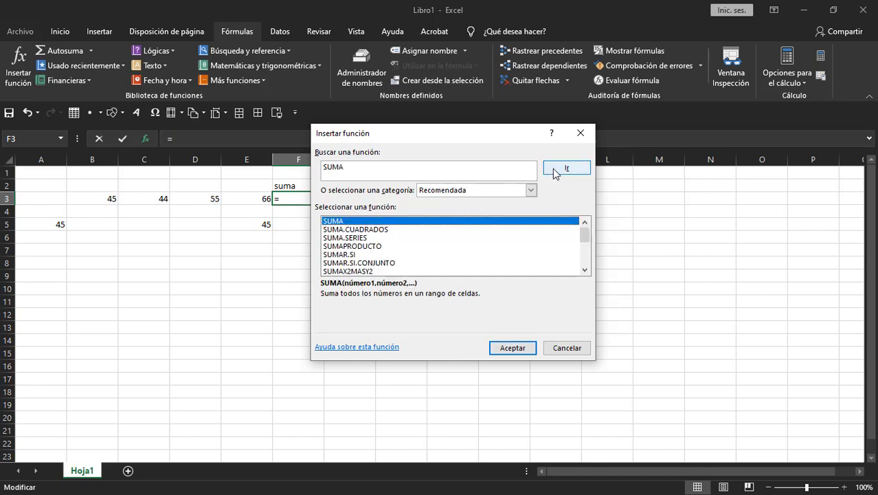
mouse_move(584, 234)
left_mouse_down()
mouse_move(584, 261)
mouse_move(579, 234)
left_mouse_up()
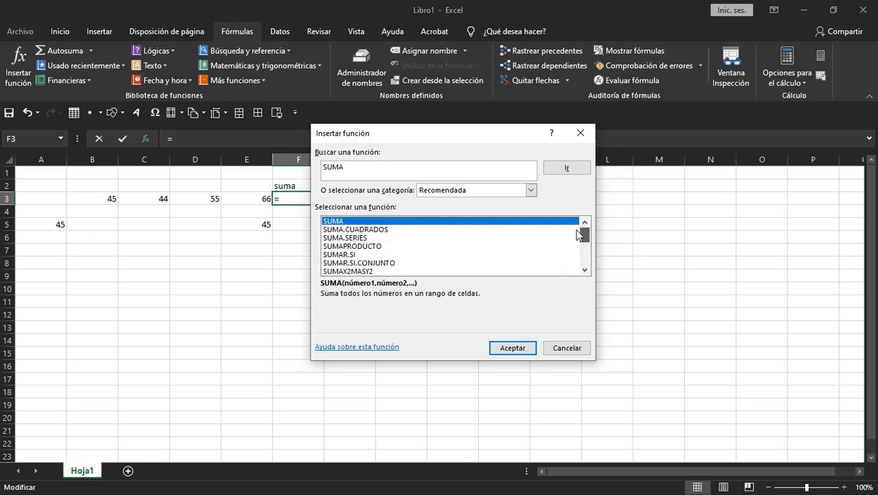
double_click(340, 221)
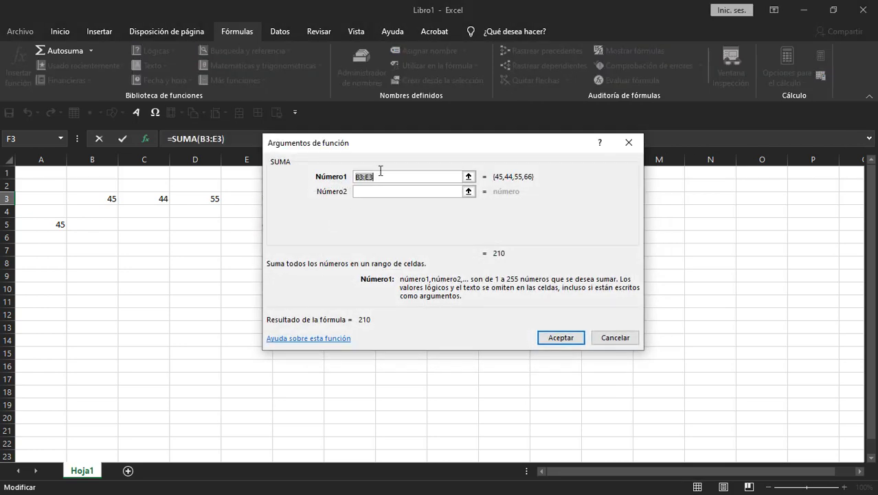
Step: Clear the proposed Número1 argument of SUMA and pick the range B3:E3 from the sheet for it
left_click_drag(391, 150, 331, 252)
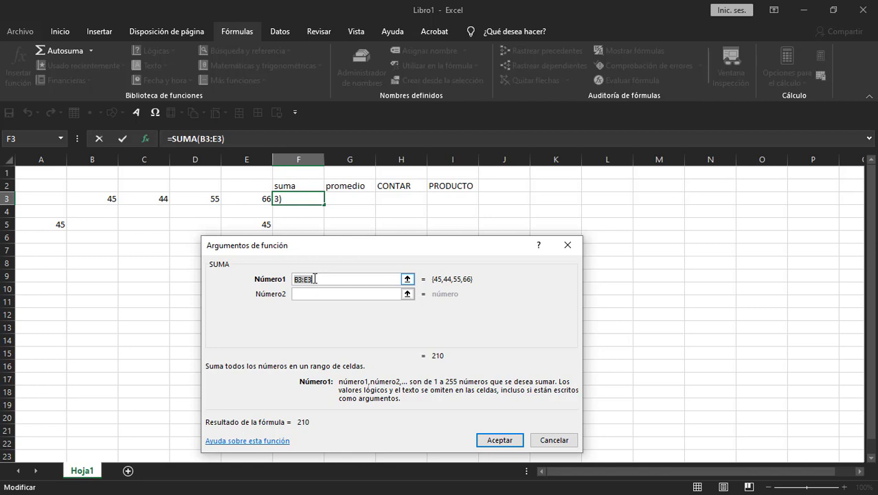
left_click(314, 279)
double_click(314, 279)
key("BackSpace")
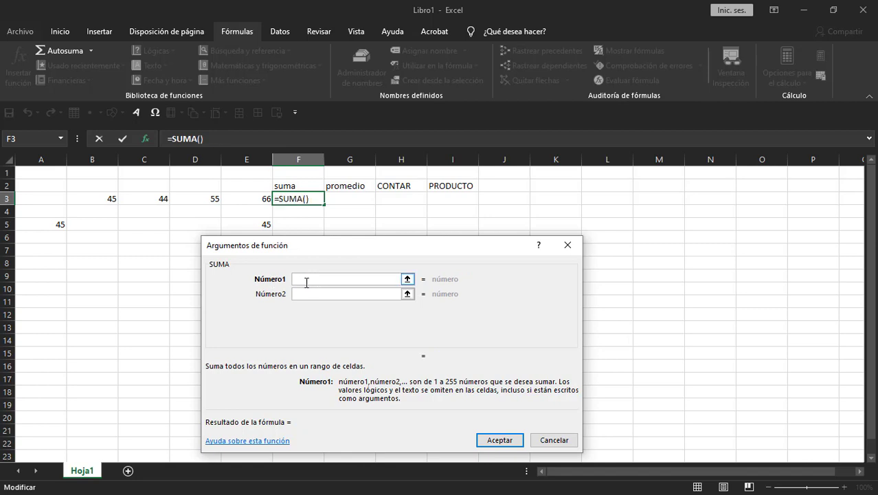
left_click(408, 278)
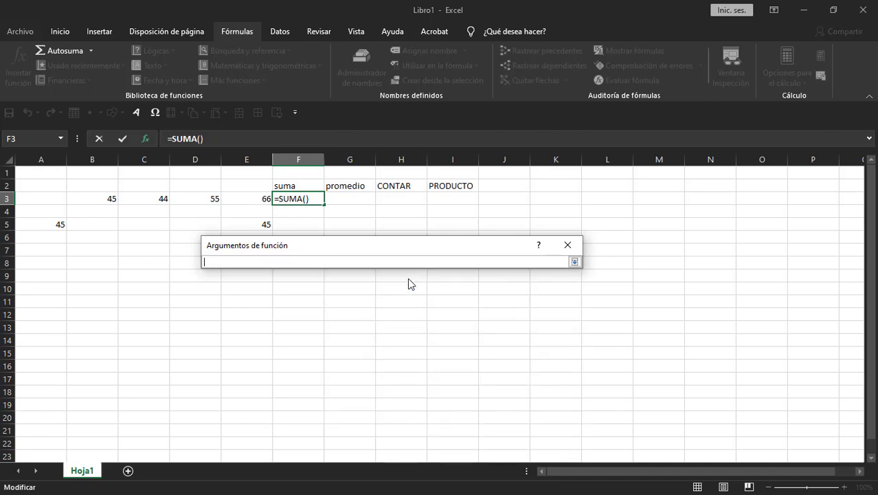
left_click_drag(91, 198, 233, 199)
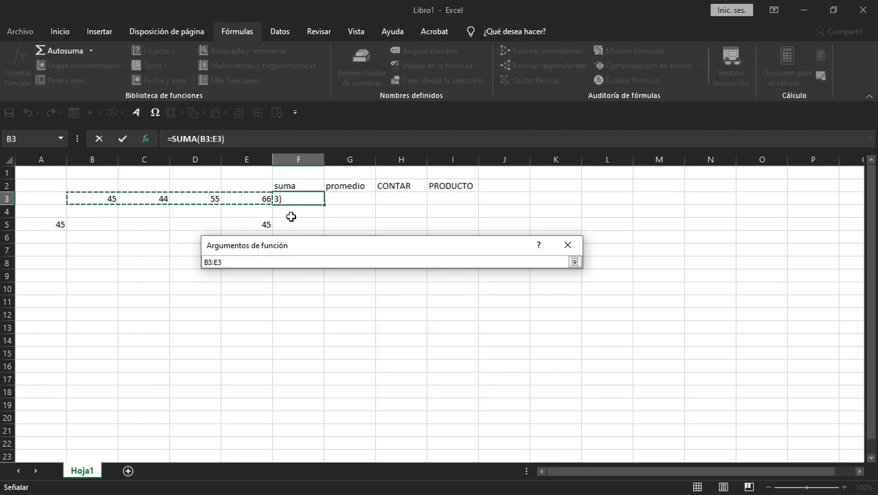
left_click(575, 261)
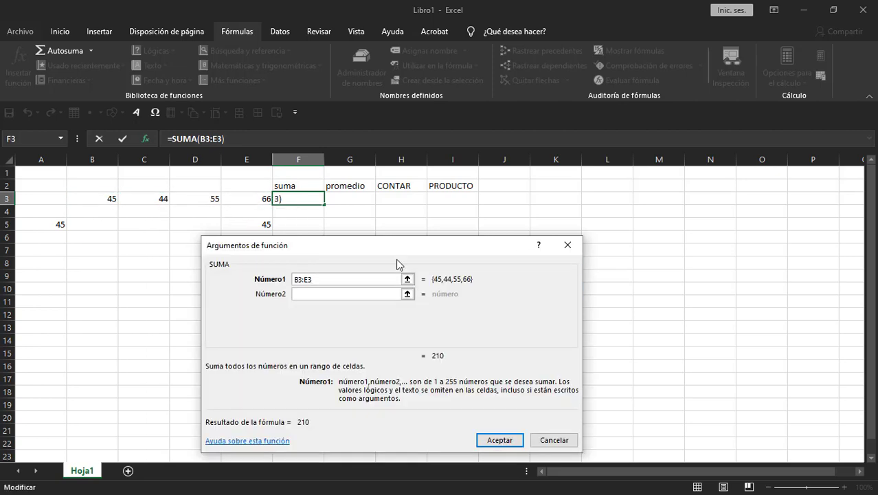
left_click_drag(396, 251, 517, 200)
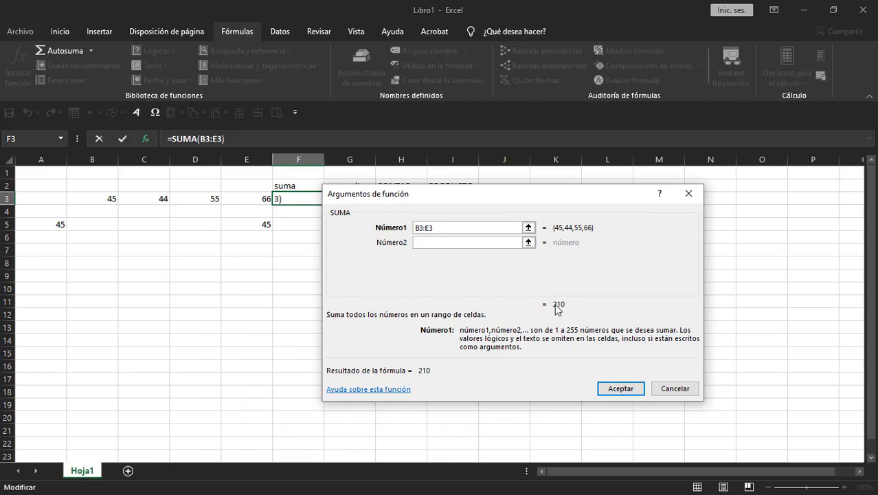
Step: Accept the SUMA function for B3:E3 so its result is entered in F3
left_click(617, 389)
left_click(318, 214)
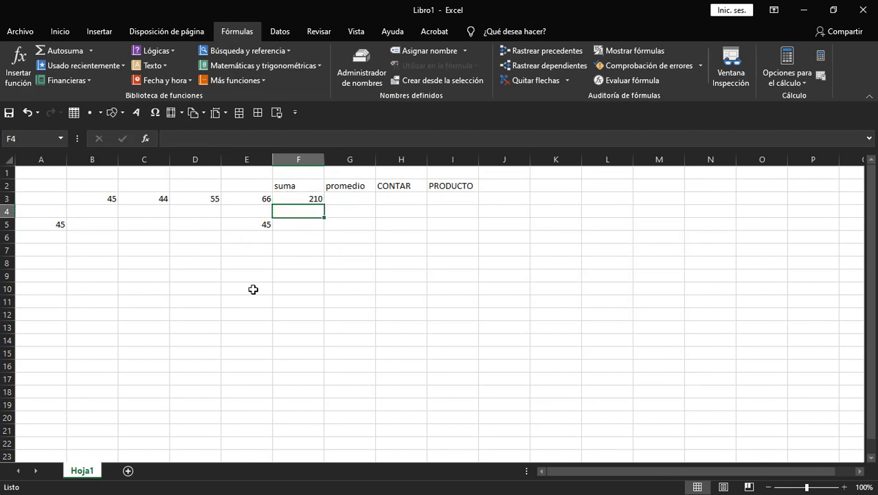
Step: Search the available functions for PROMEDIO and insert the PROMEDIO function into G3
left_click(11, 86)
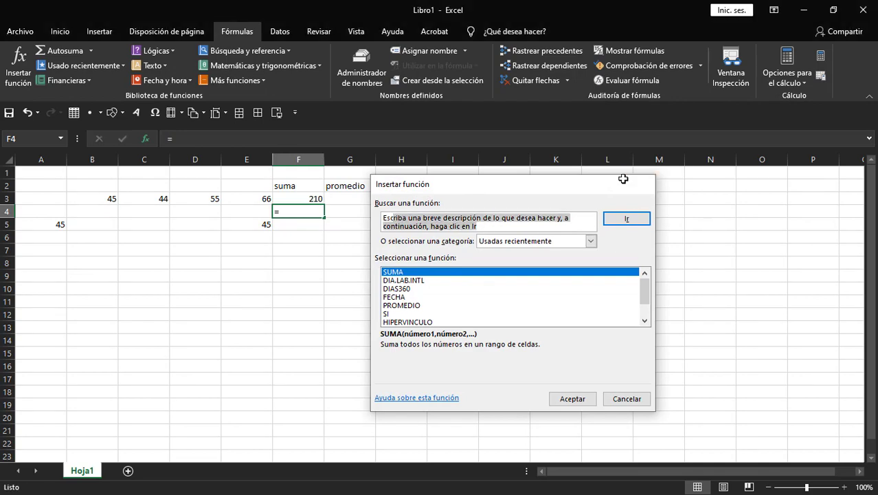
left_click(640, 183)
left_click(351, 198)
left_click(26, 75)
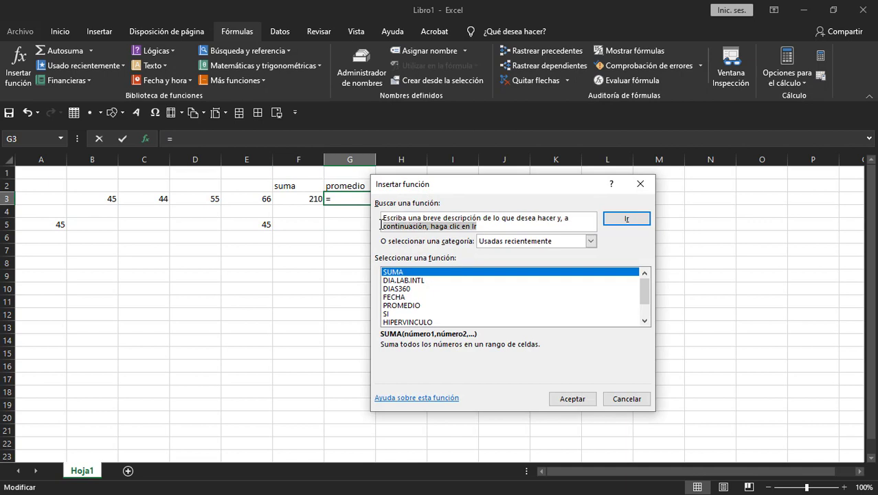
type("PROM")
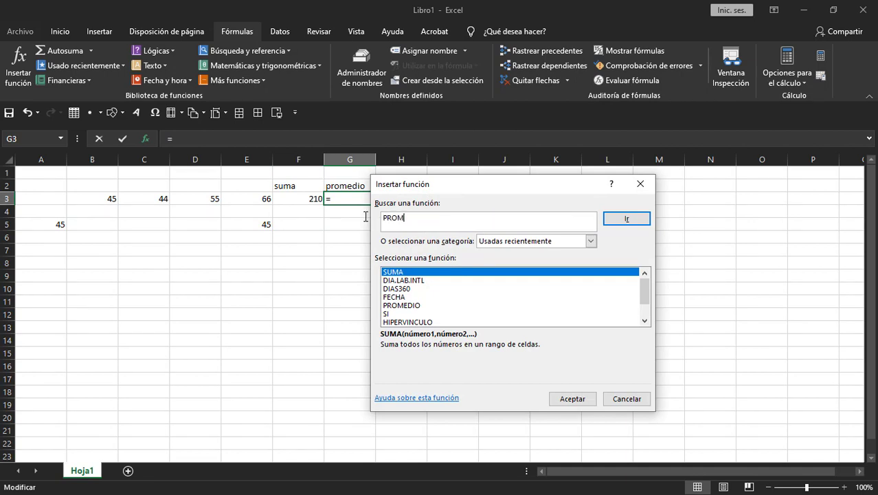
type("EDIO")
key("Return")
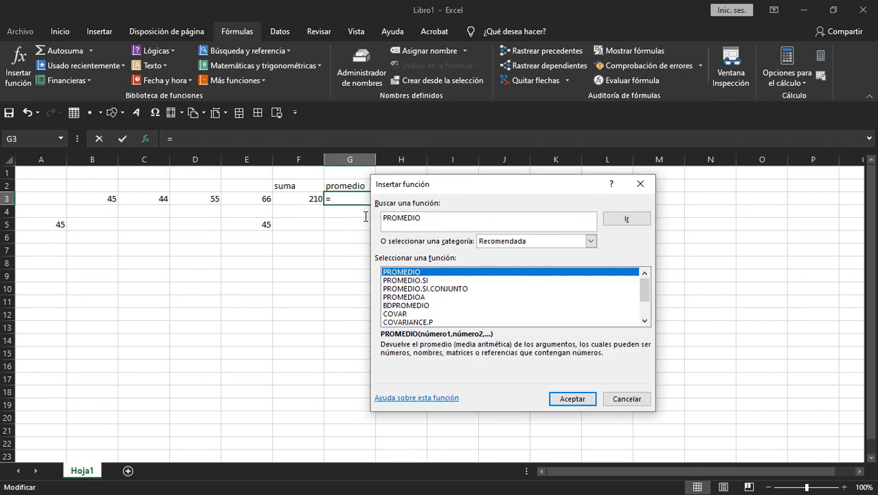
double_click(401, 272)
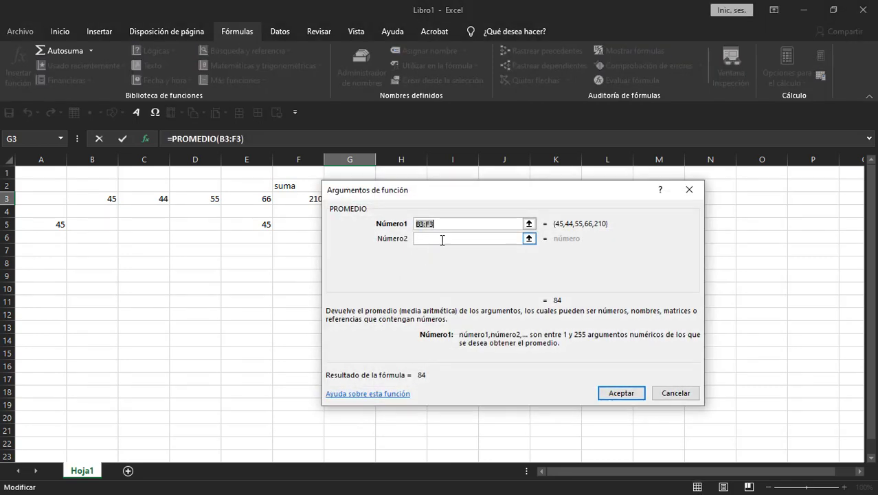
Step: Replace the proposed Número1 argument of PROMEDIO with the range B3:E3 picked from the sheet, and confirm the formula in G3
key("BackSpace")
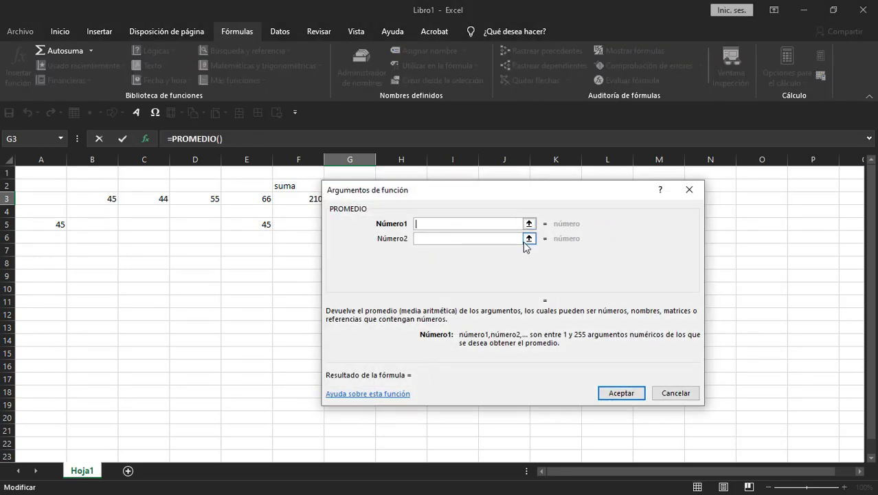
left_click(529, 223)
left_click_drag(383, 194, 382, 262)
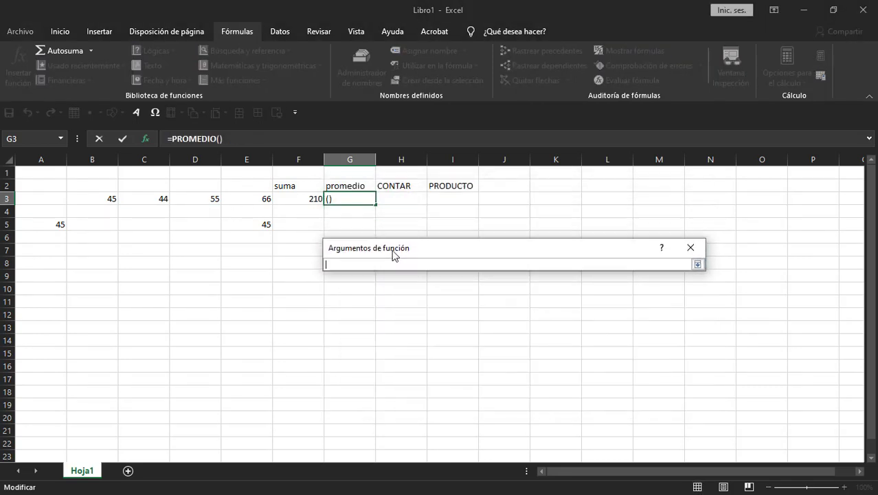
left_click_drag(122, 199, 246, 195)
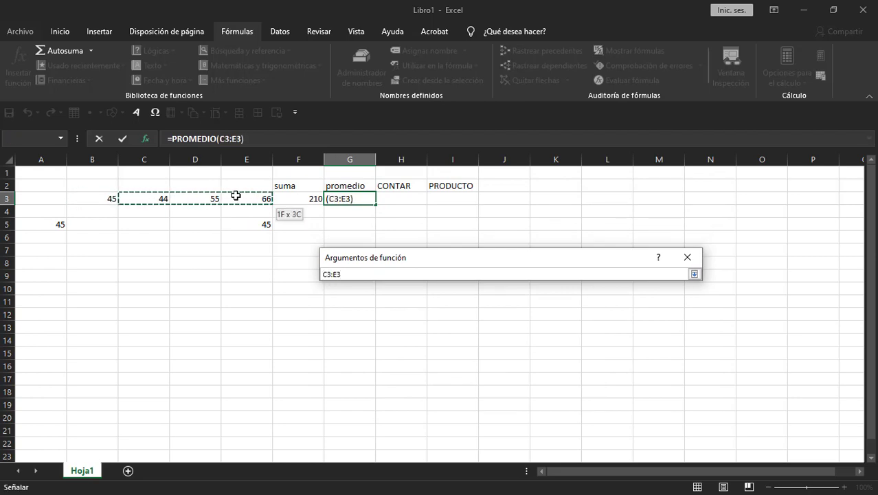
left_click_drag(102, 198, 230, 195)
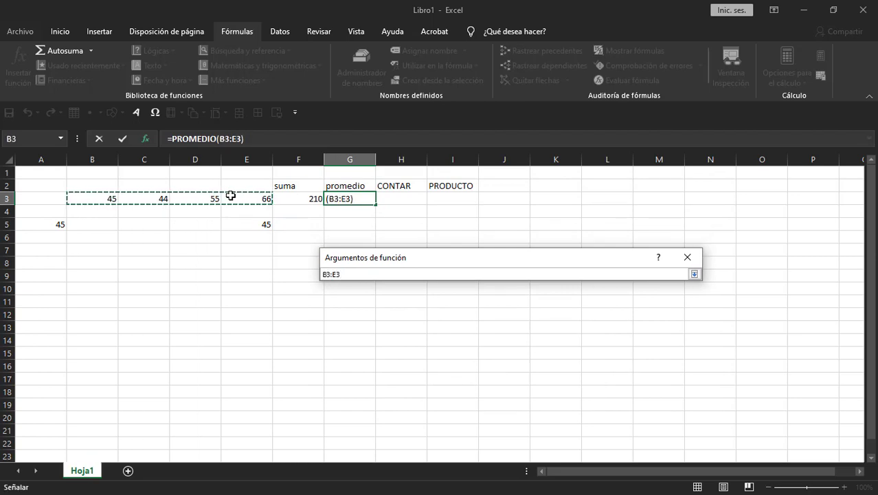
left_click(694, 273)
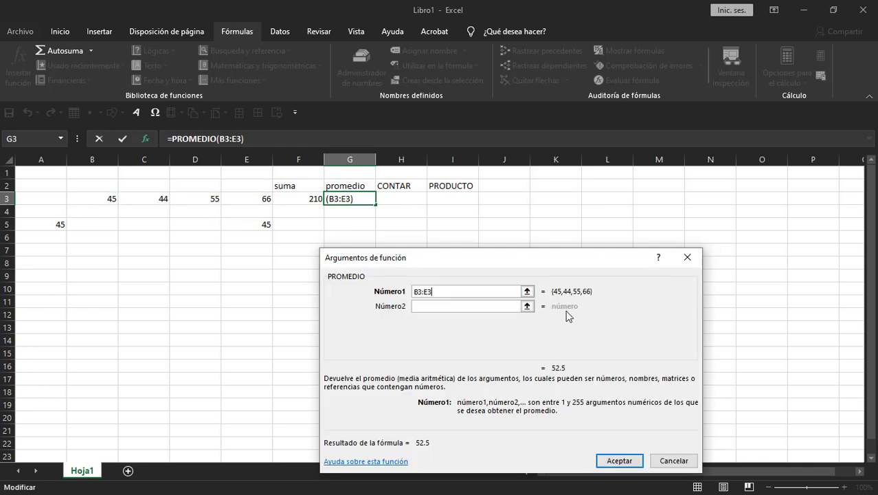
left_click_drag(544, 259, 553, 204)
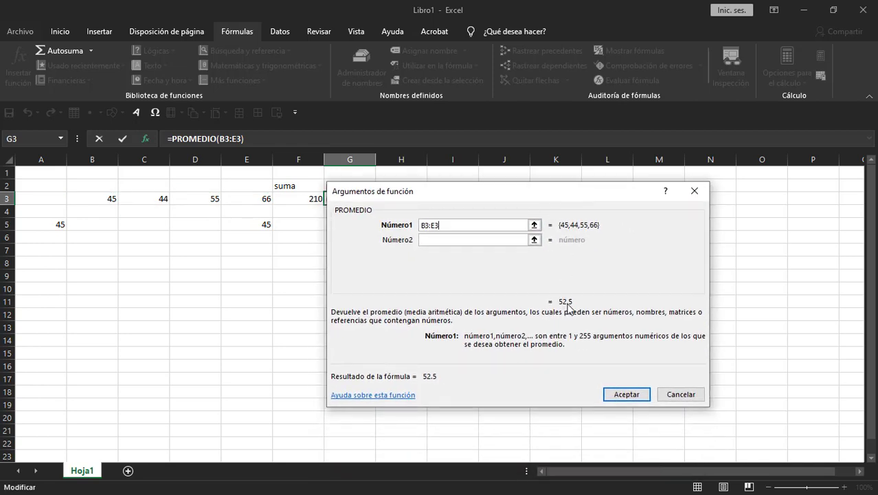
left_click(622, 394)
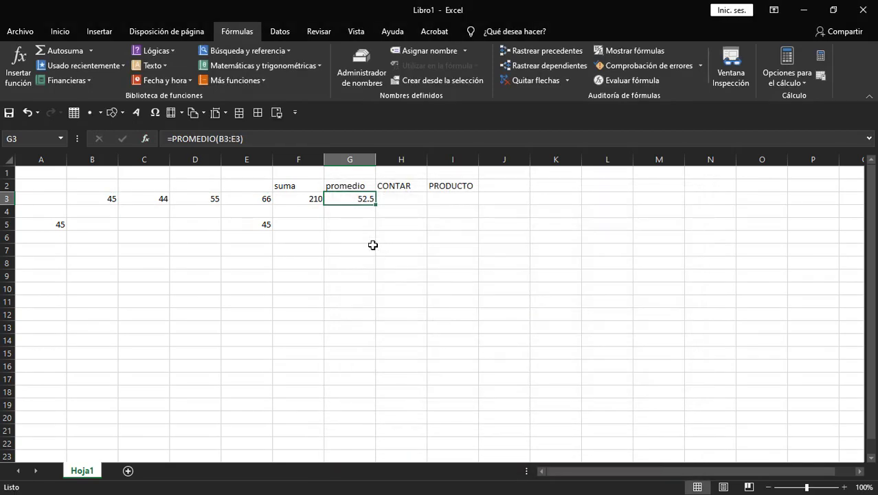
key("Return")
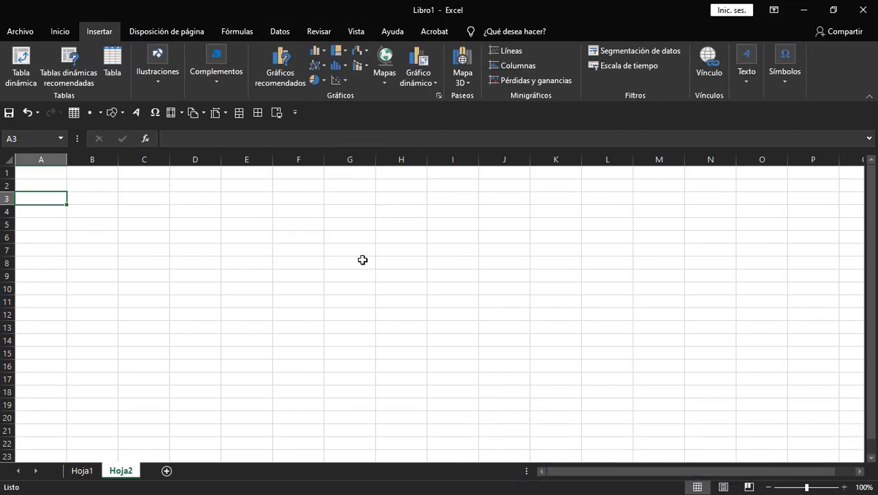
Step: Return to the Hoja1 worksheet containing the suma and promedio results
left_click(88, 471)
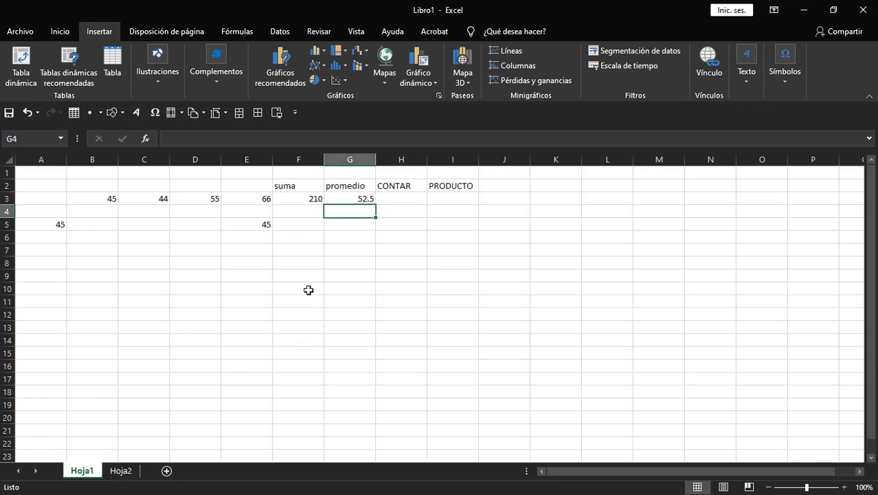